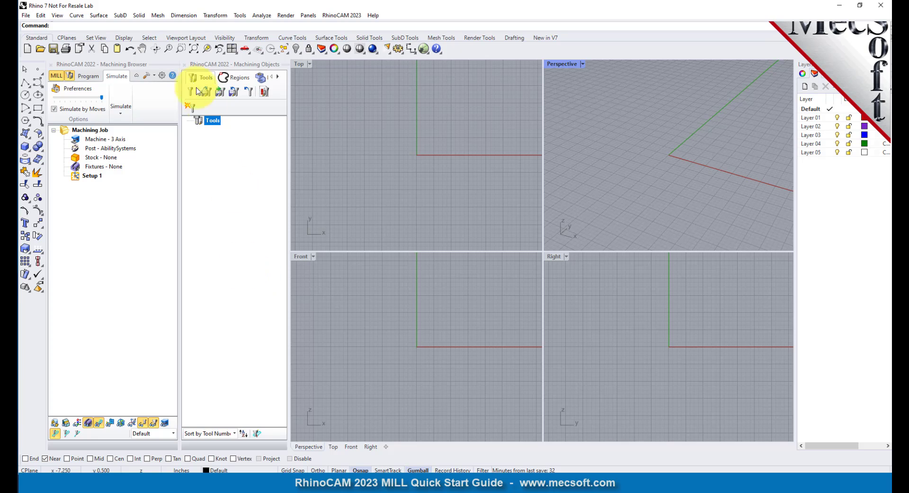
# - Close the Machining Objects and Machining Browser windows and reload the RhinoCAM MILL module
pyautogui.click(185, 64)
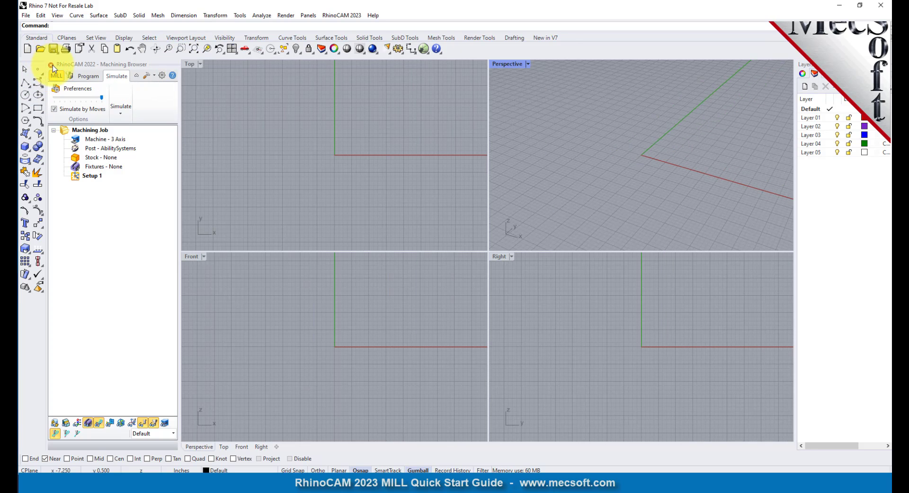
pyautogui.click(53, 64)
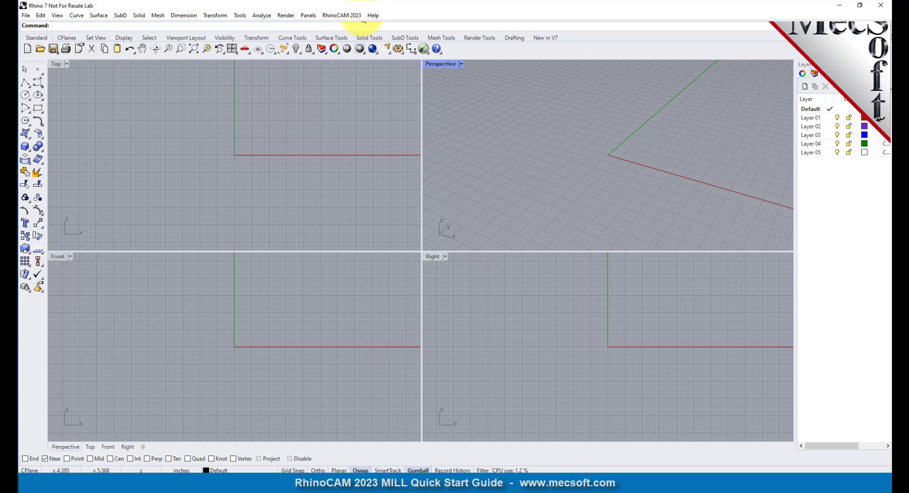
pyautogui.click(360, 18)
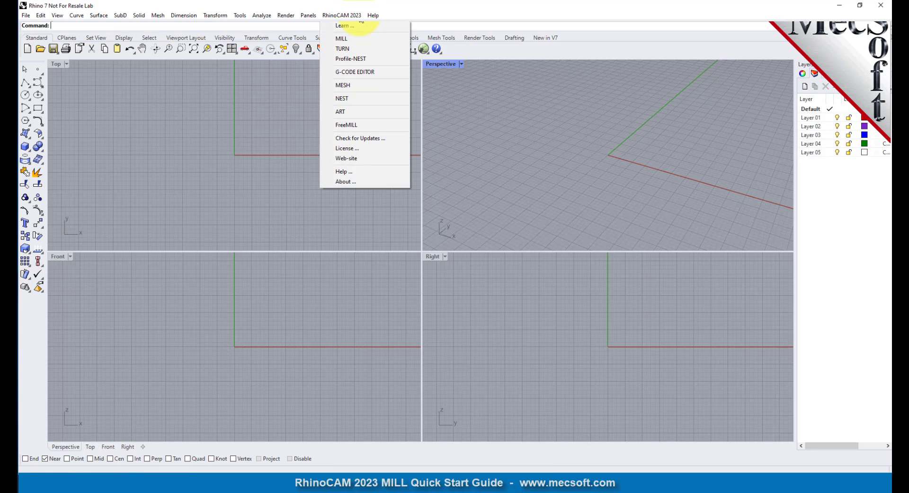
pyautogui.click(362, 39)
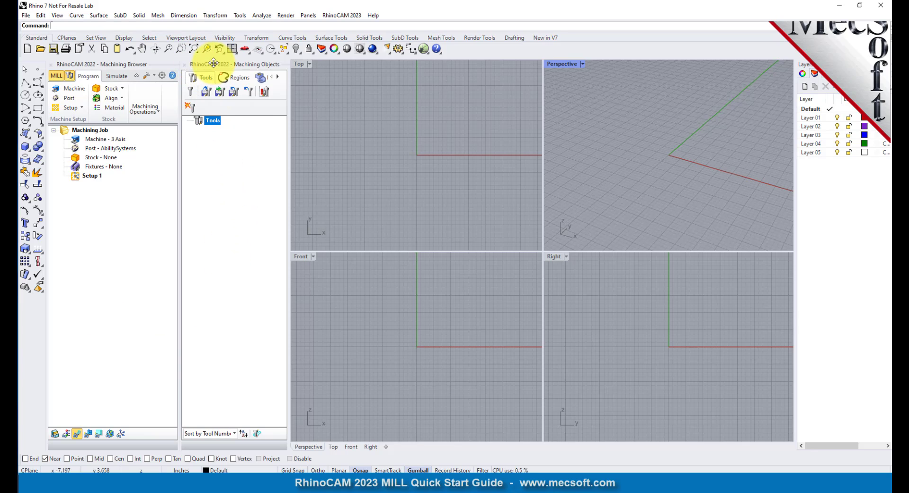
# - Dock the Machining Objects window directly below the Machining Browser
pyautogui.moveTo(211, 63); pyautogui.dragTo(119, 363)
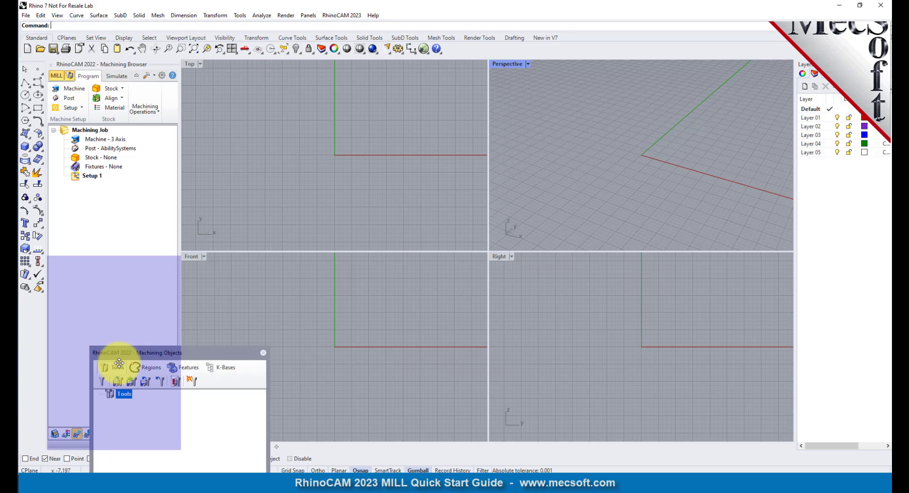
pyautogui.moveTo(119, 362); pyautogui.dragTo(119, 362)
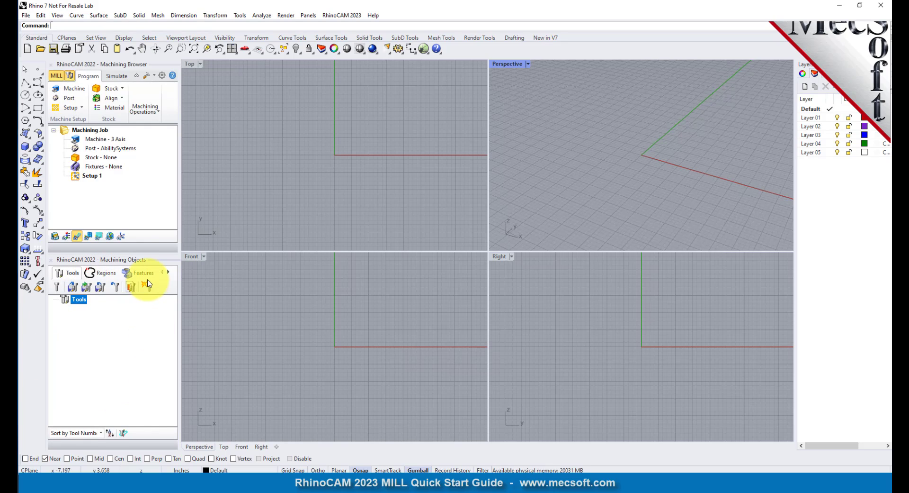
pyautogui.click(233, 217)
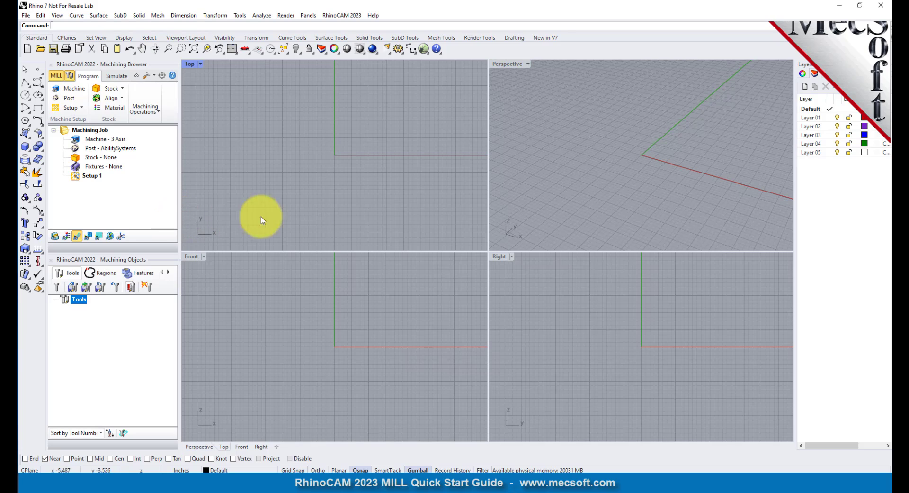
# - Widen the two docked machining windows and give the Machining Browser more height than the Machining Objects window
pyautogui.moveTo(178, 213); pyautogui.dragTo(311, 217)
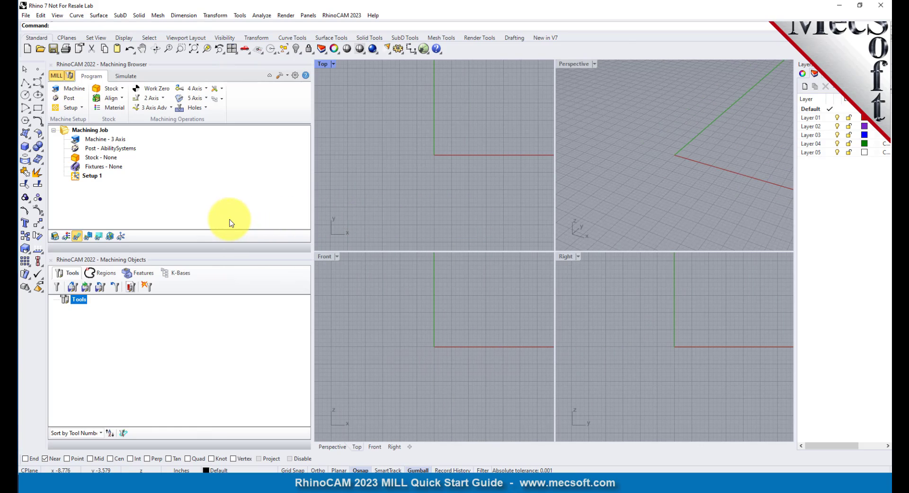
pyautogui.moveTo(239, 224); pyautogui.dragTo(230, 223)
pyautogui.moveTo(137, 254); pyautogui.dragTo(179, 307)
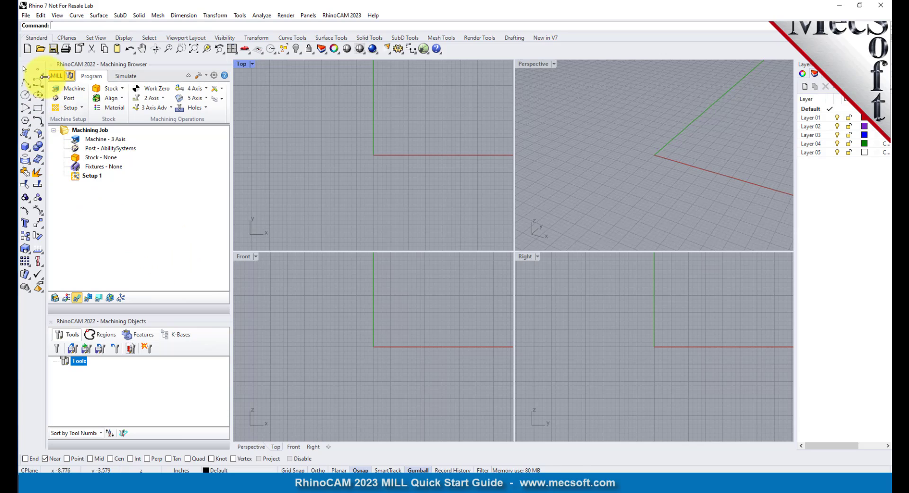
# - Open the part file MILLQuickStartTutorial.3dm from the QuickStart folder
pyautogui.click(42, 49)
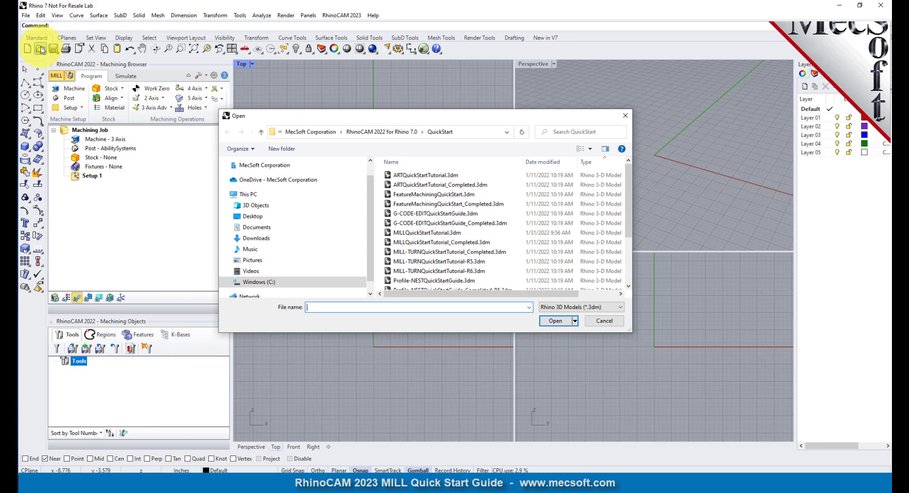
pyautogui.click(487, 133)
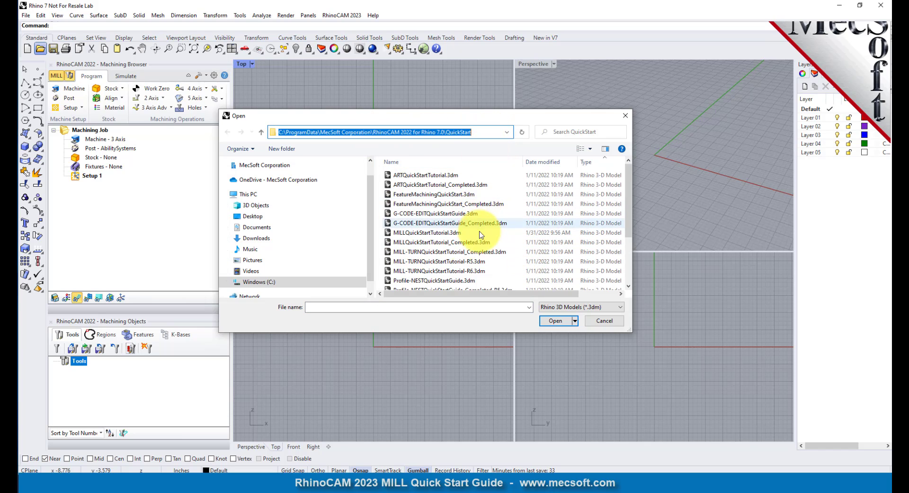
pyautogui.click(396, 232)
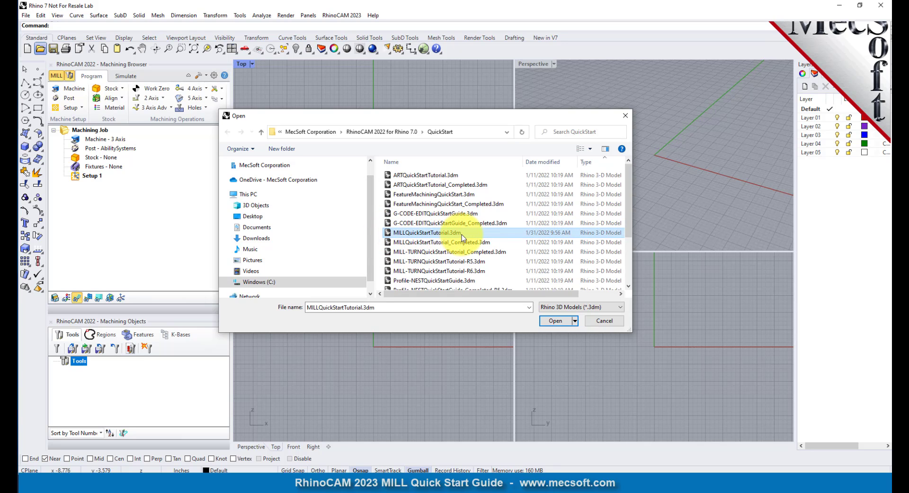
pyautogui.click(560, 322)
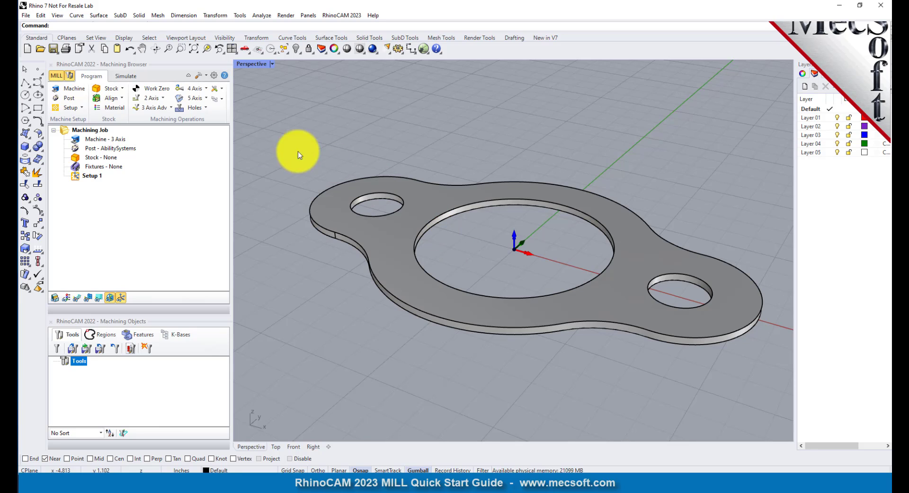
# - Define the machine tool for the job manually with 3 Axis as its number of axes
pyautogui.click(77, 88)
pyautogui.moveTo(148, 78); pyautogui.dragTo(316, 88)
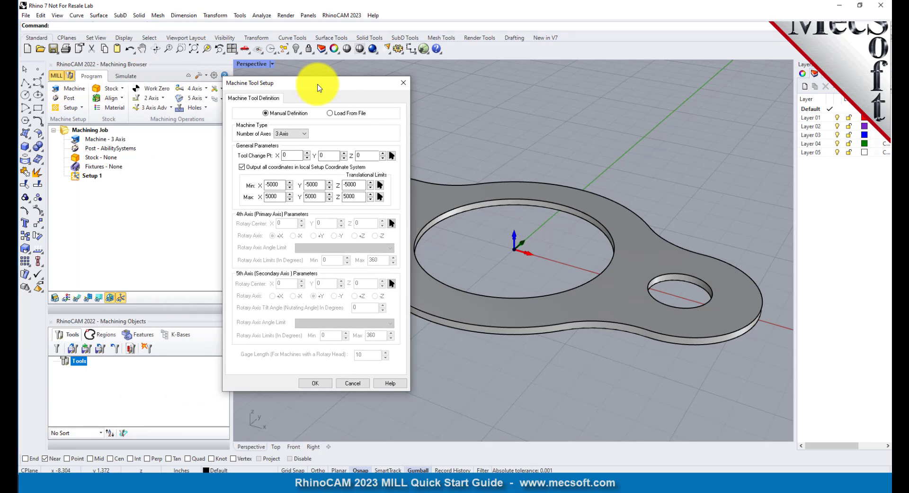
pyautogui.click(304, 135)
pyautogui.click(302, 141)
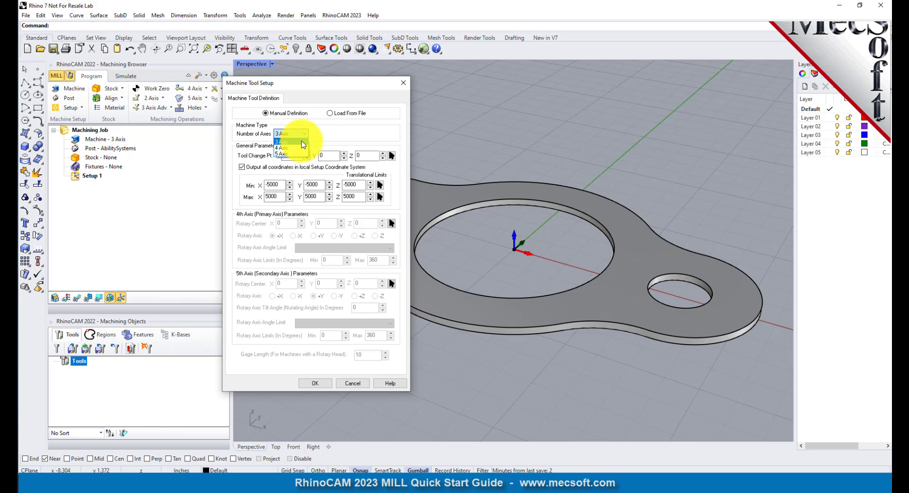
pyautogui.click(309, 383)
pyautogui.click(78, 141)
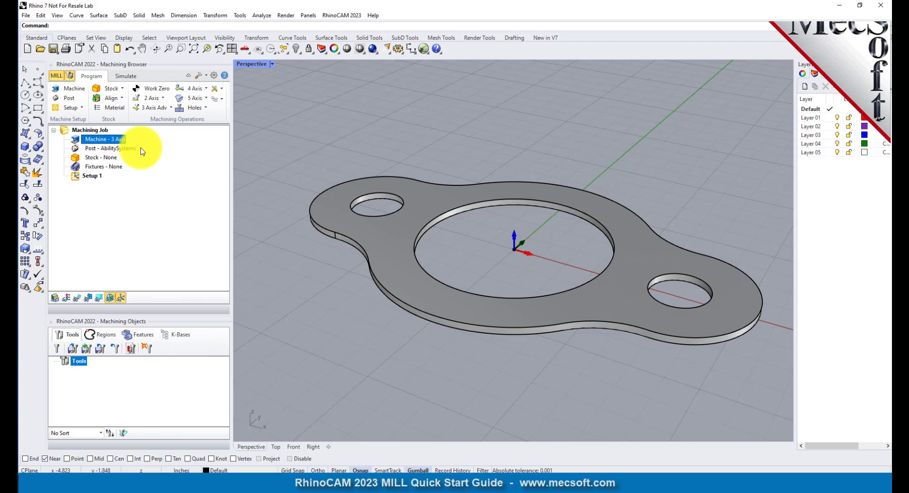
# - Set the job's current post-processor to Haas
pyautogui.click(71, 98)
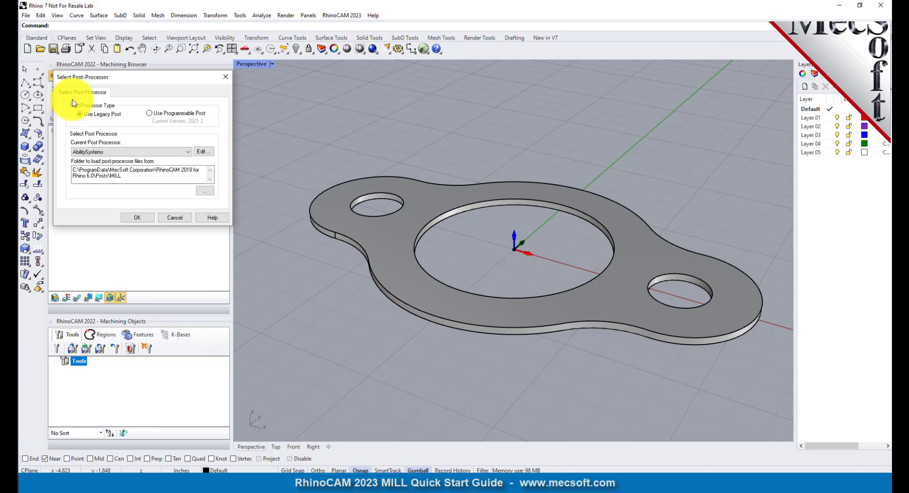
pyautogui.click(124, 151)
pyautogui.scroll(-3, 126, 217)
pyautogui.scroll(-5, 126, 212)
pyautogui.click(95, 264)
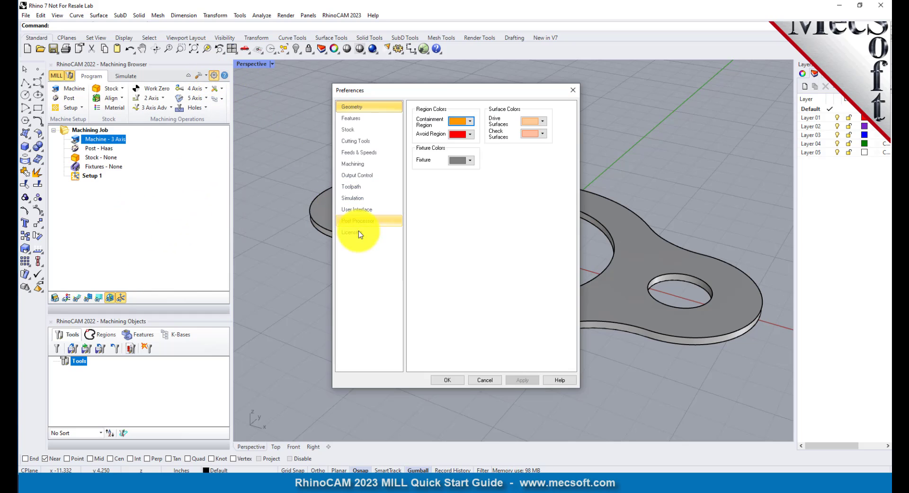
# - Check the posted file extension in the post-processor preferences, keep .nc, and select the job's post entry
pyautogui.click(364, 220)
pyautogui.click(488, 229)
pyautogui.click(484, 228)
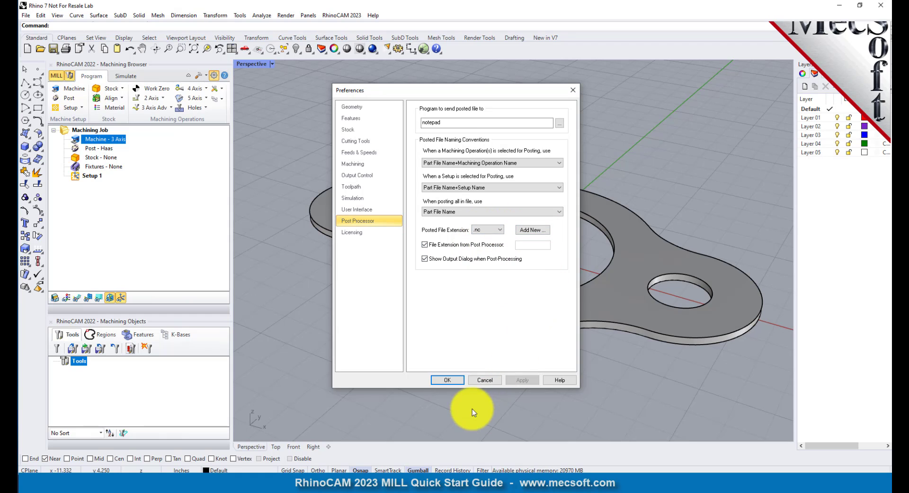
pyautogui.click(450, 378)
pyautogui.click(87, 148)
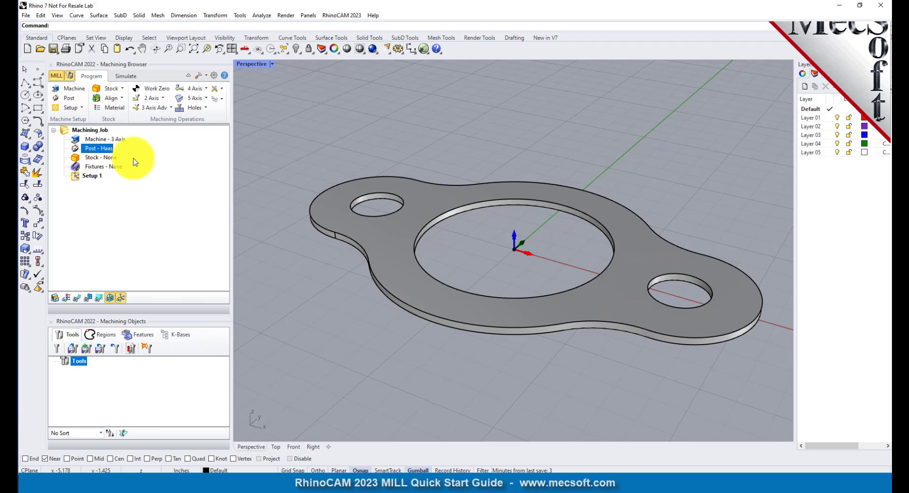
# - Select Setup 1 and toggle the coordinate system display in the viewport
pyautogui.click(86, 175)
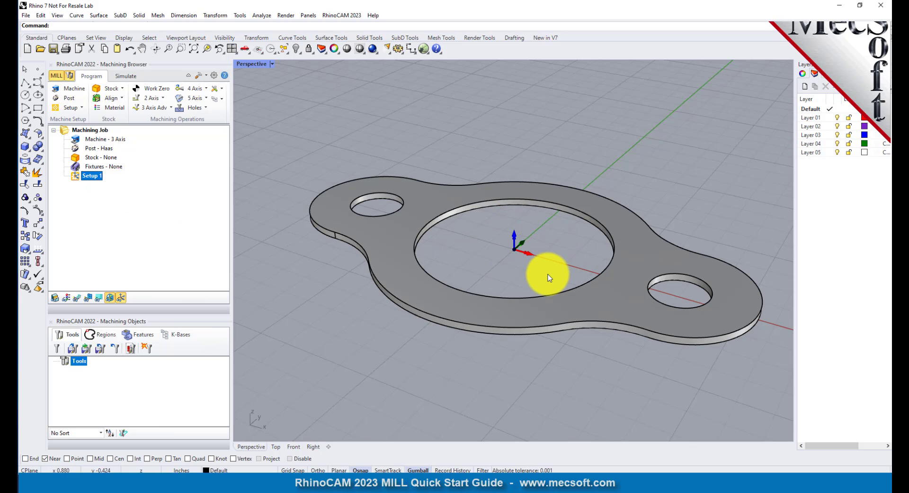
pyautogui.click(122, 297)
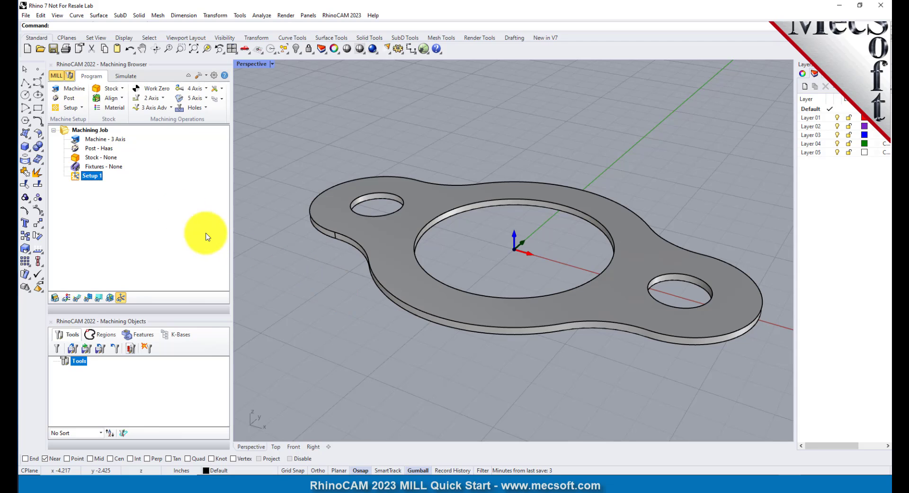
# - Start a box stock and set its length to 10 and width to 6 inches, keeping the height at 0.125
pyautogui.click(123, 92)
pyautogui.click(137, 111)
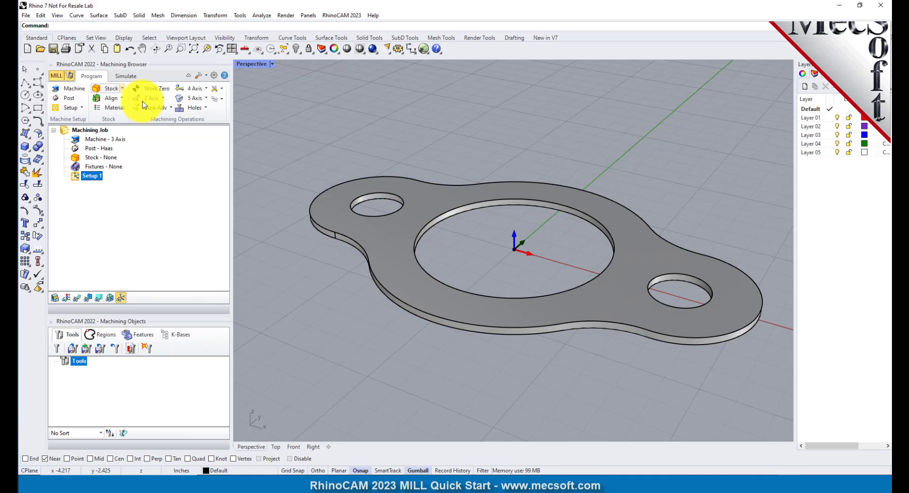
pyautogui.moveTo(144, 78); pyautogui.dragTo(187, 121)
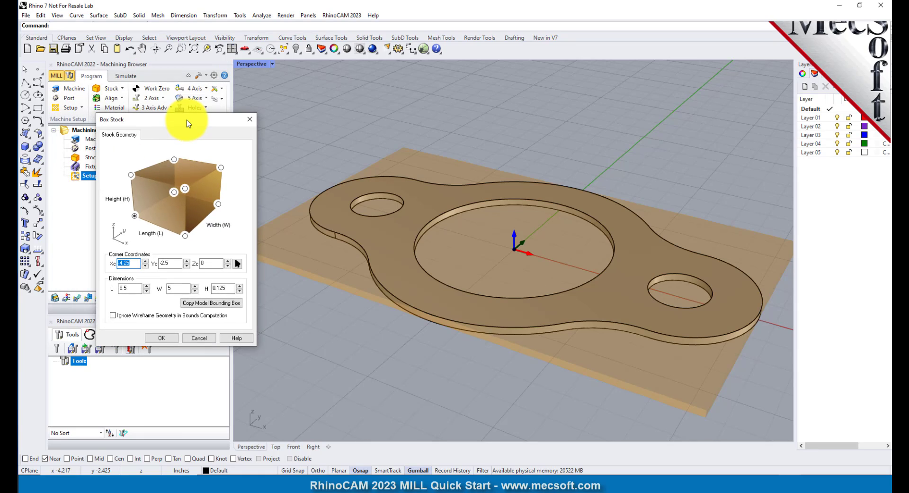
pyautogui.click(126, 287)
pyautogui.doubleClick(125, 287)
pyautogui.write('10.0')
pyautogui.press('Tab')
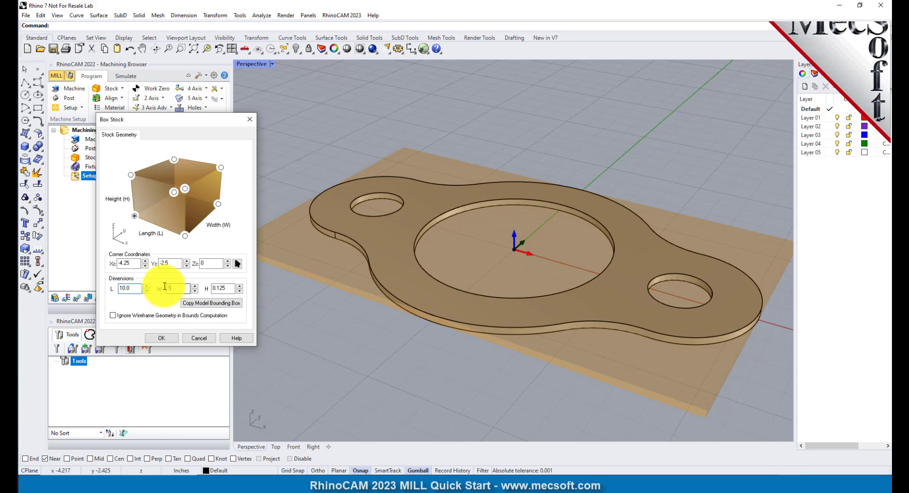
pyautogui.write('6.0')
pyautogui.doubleClick(228, 289)
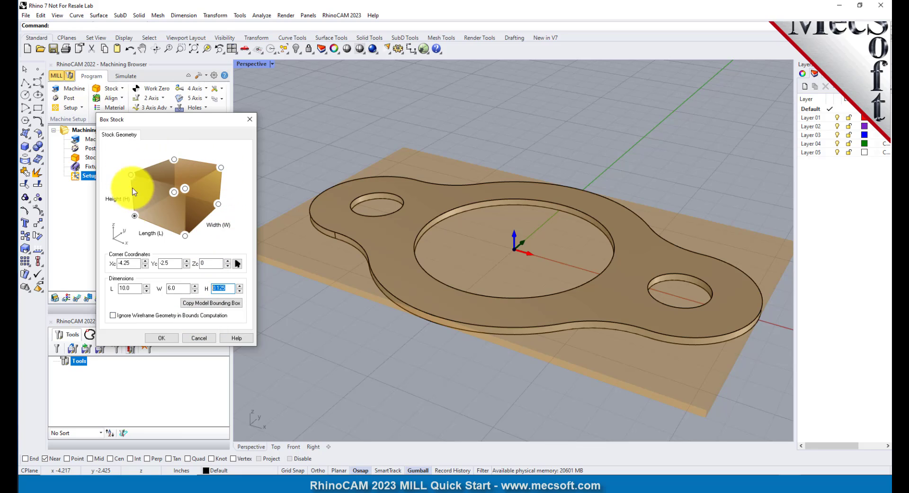
# - Use the lower south-west corner as the box stock's reference corner and create the stock
pyautogui.click(135, 217)
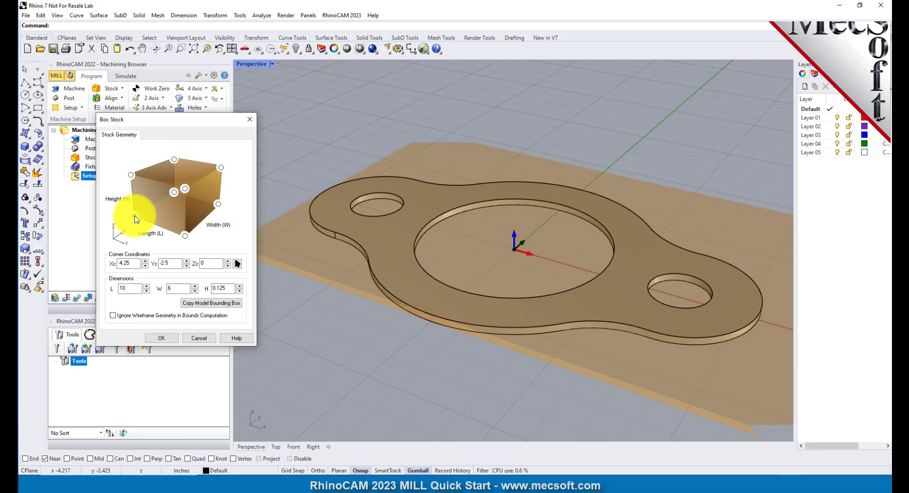
pyautogui.scroll(-3, 381, 220)
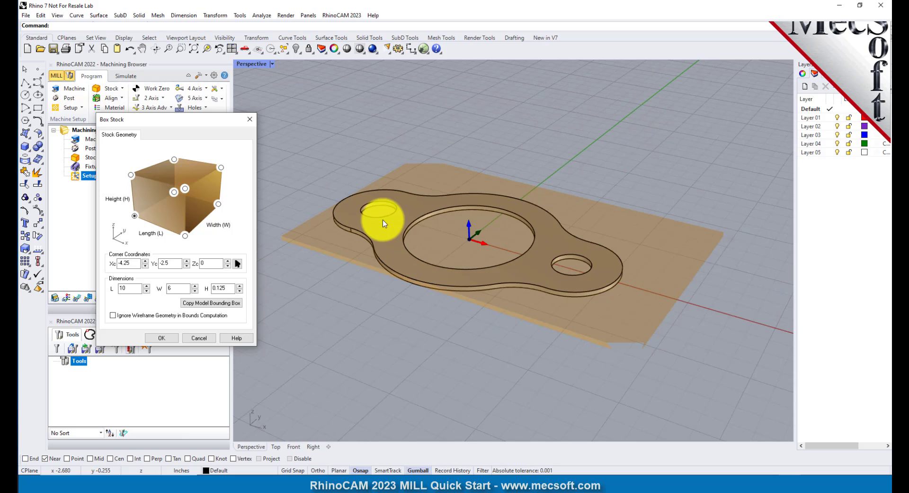
pyautogui.click(162, 338)
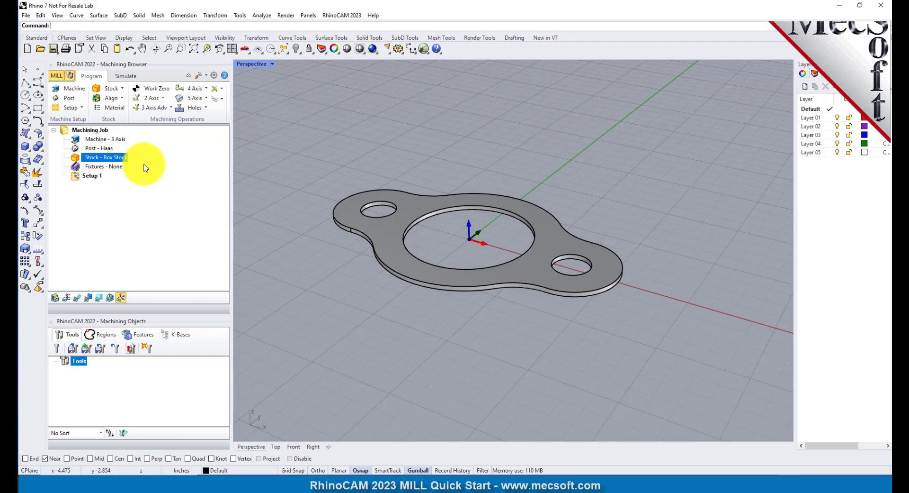
# - Turn on the stock display so the box stock shows around the part
pyautogui.moveTo(488, 239)
pyautogui.mouseDown(button='right')
pyautogui.moveTo(487, 300)
pyautogui.moveTo(482, 243)
pyautogui.mouseUp(button='right')
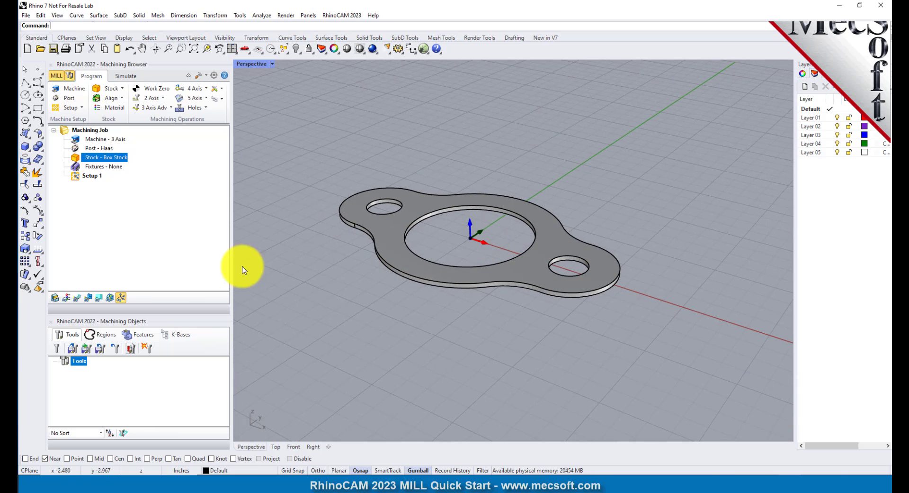
pyautogui.click(54, 297)
pyautogui.moveTo(487, 249)
pyautogui.mouseDown(button='right')
pyautogui.moveTo(493, 336)
pyautogui.moveTo(487, 235)
pyautogui.moveTo(493, 254)
pyautogui.mouseUp(button='right')
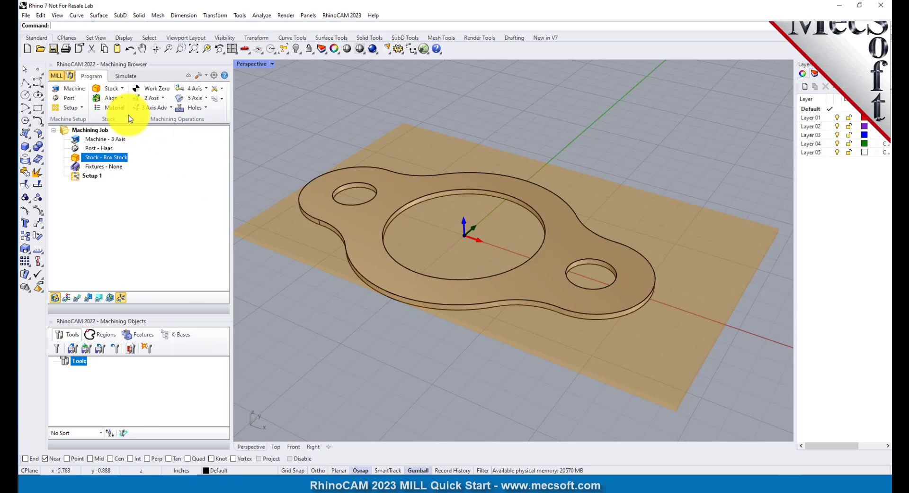
# - Align the stock with the part using Top for Z alignment and Center for XY alignment
pyautogui.click(121, 100)
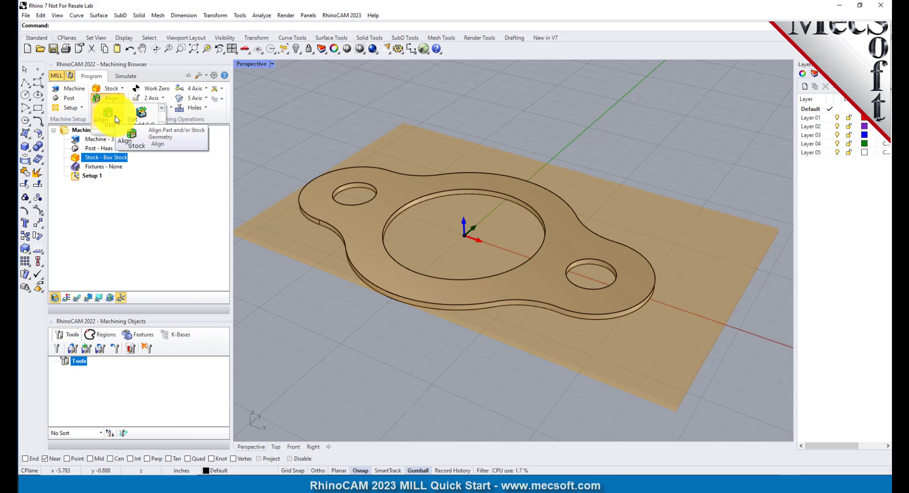
pyautogui.click(115, 115)
pyautogui.moveTo(135, 80); pyautogui.dragTo(200, 104)
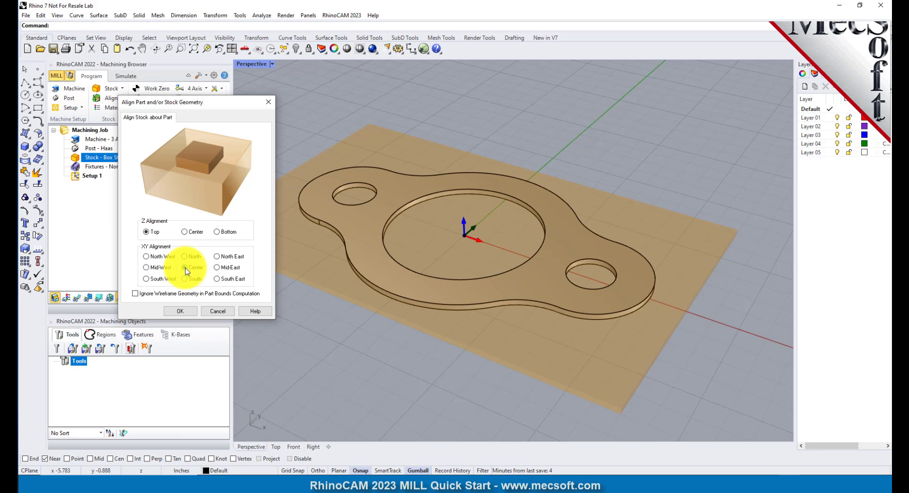
pyautogui.click(180, 311)
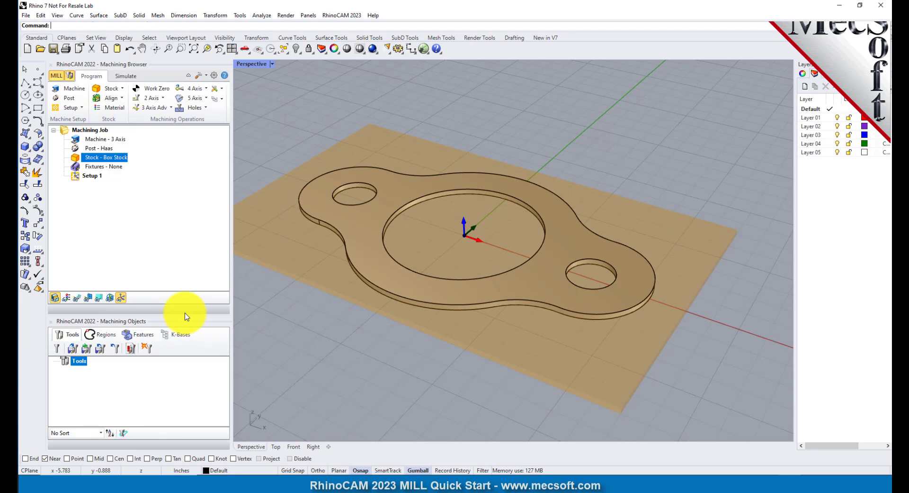
pyautogui.moveTo(416, 307); pyautogui.dragTo(527, 308, button='right')
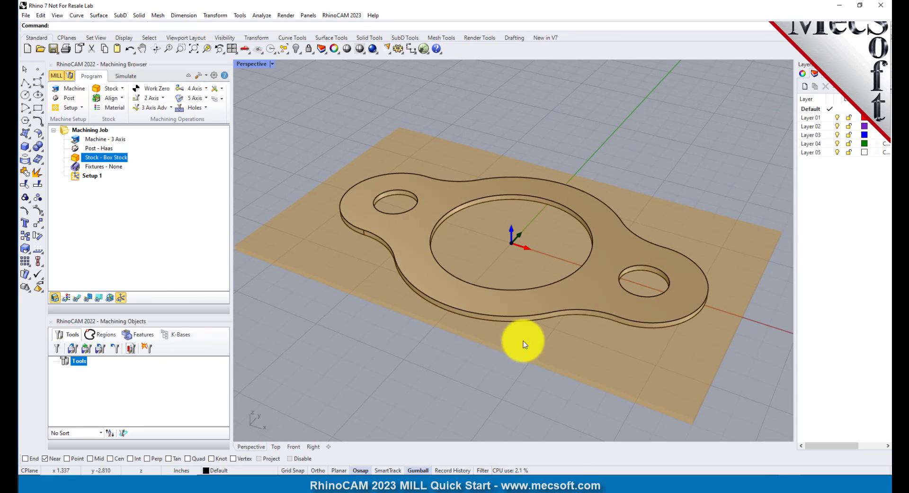
# - Set the stock material to WOOD from the FeedsSpeedsDataINCH.xml material file
pyautogui.scroll(2, 550, 311)
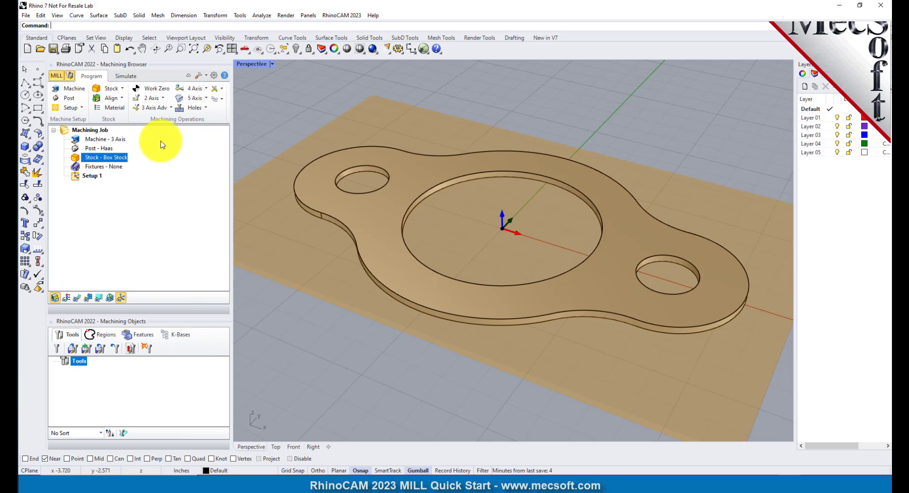
pyautogui.click(116, 106)
pyautogui.click(124, 135)
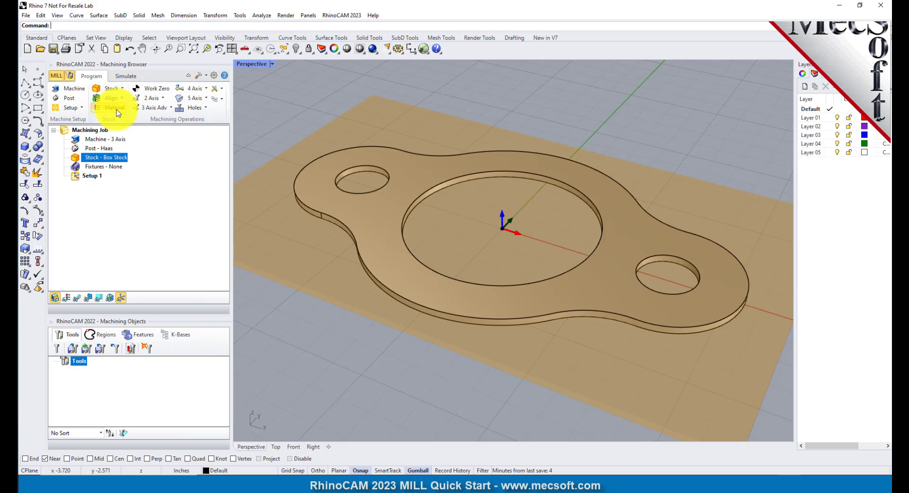
pyautogui.click(237, 171)
pyautogui.scroll(-8, 240, 284)
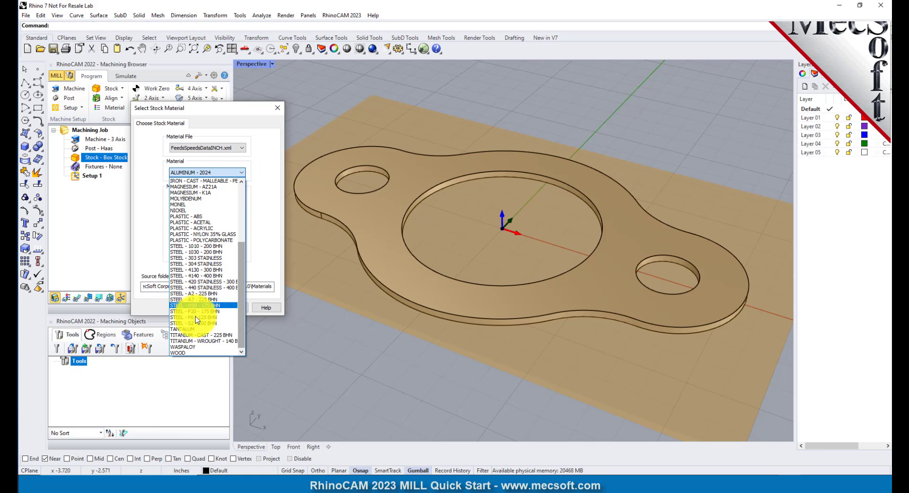
pyautogui.click(191, 354)
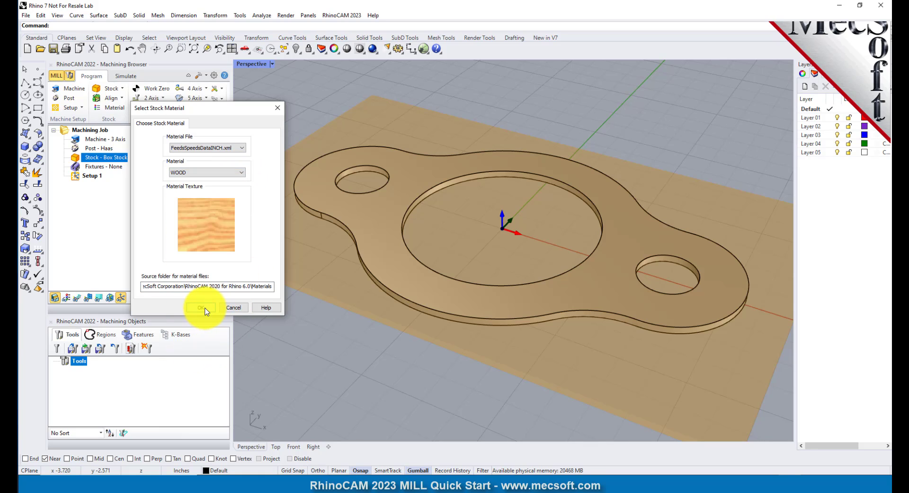
pyautogui.click(205, 307)
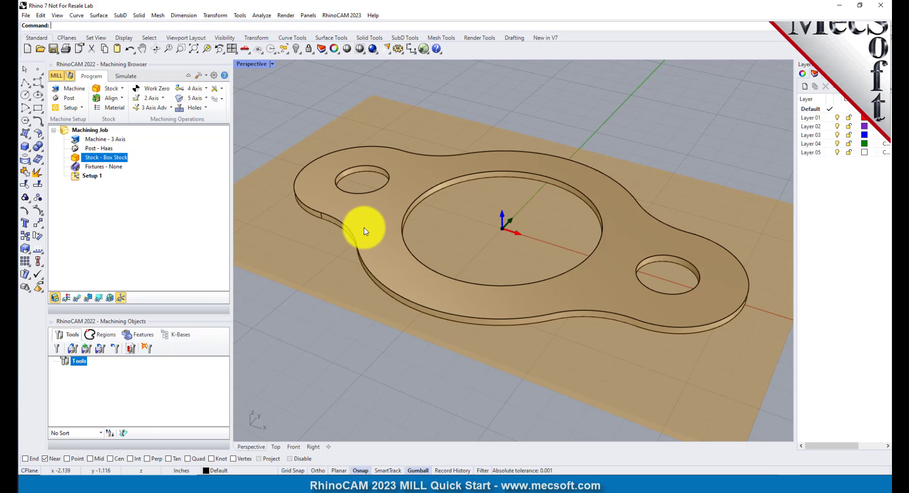
# - Turn on the material texture display so the box stock is rendered as wood
pyautogui.click(69, 298)
pyautogui.click(68, 299)
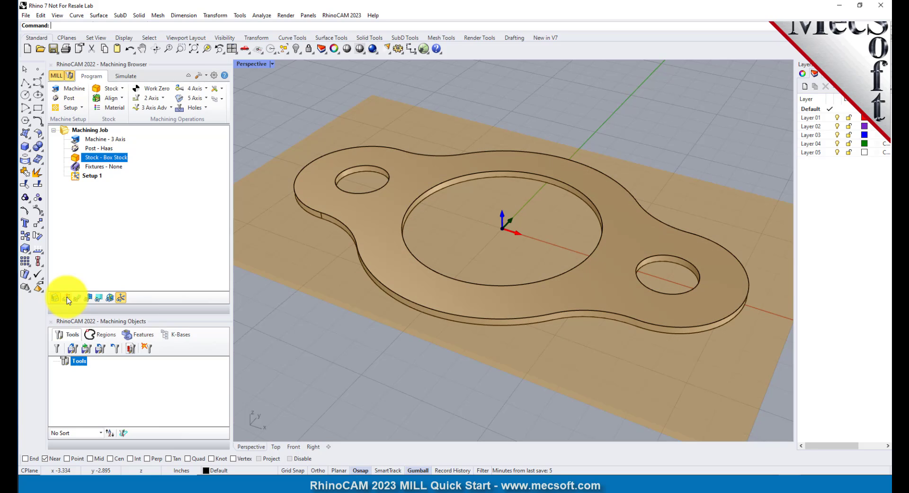
pyautogui.click(68, 298)
pyautogui.scroll(-2, 447, 195)
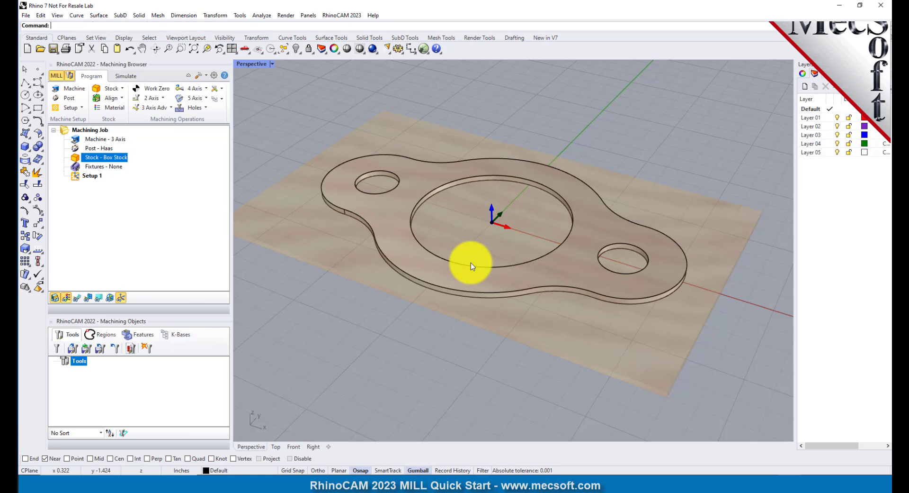
pyautogui.scroll(-3, 540, 216)
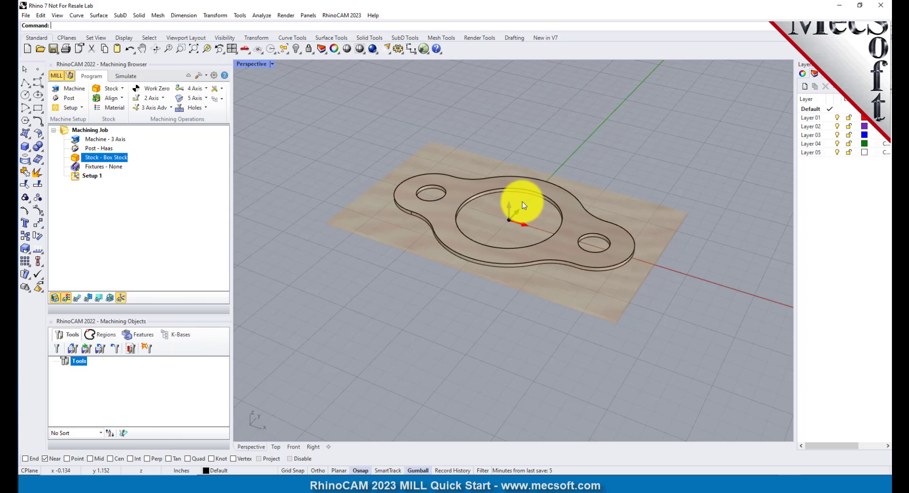
pyautogui.scroll(1, 522, 206)
pyautogui.scroll(1, 488, 206)
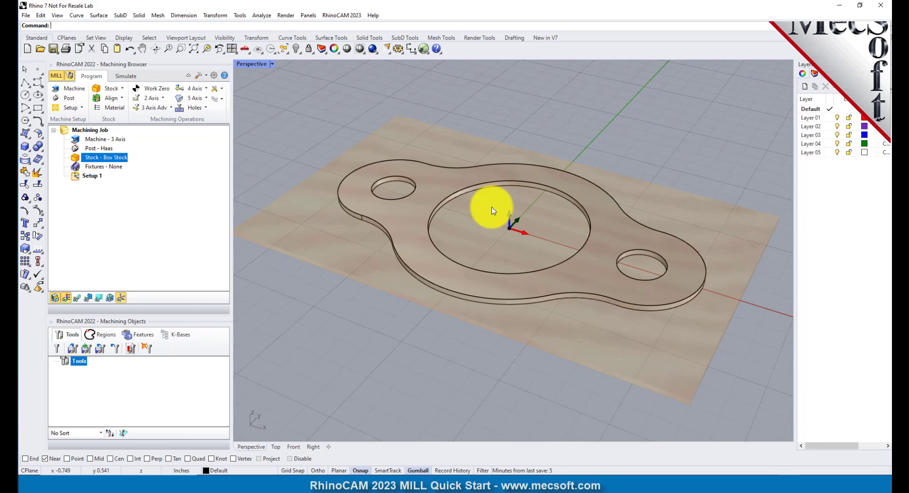
pyautogui.scroll(-1, 547, 209)
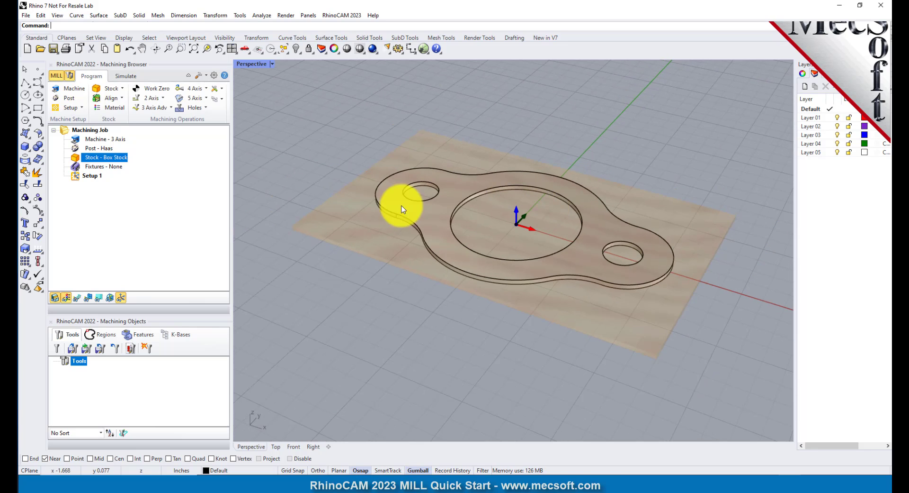
# - Set the world coordinate system origin to the stock box, using the Highest Z face and South West corner
pyautogui.click(114, 98)
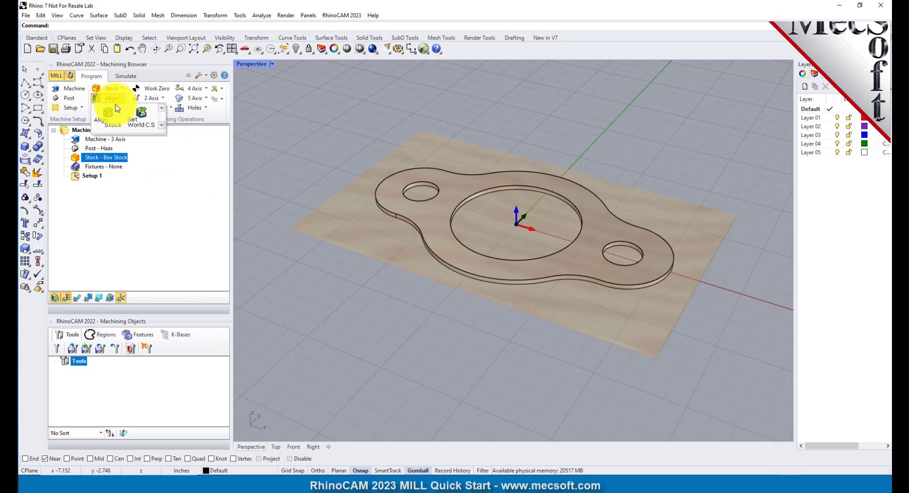
pyautogui.click(141, 116)
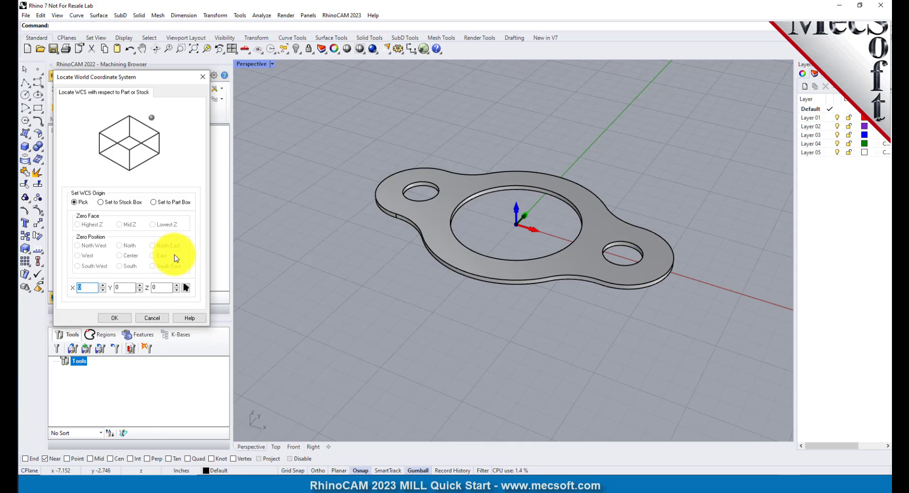
pyautogui.click(102, 202)
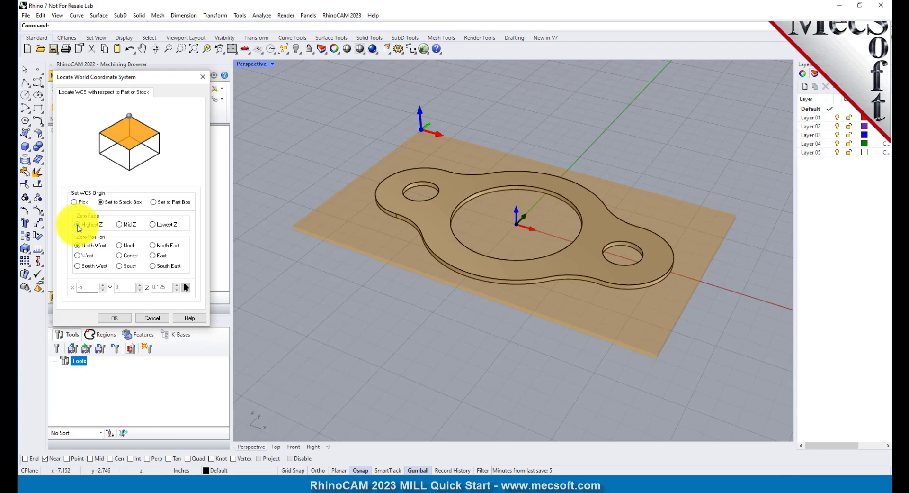
pyautogui.click(77, 267)
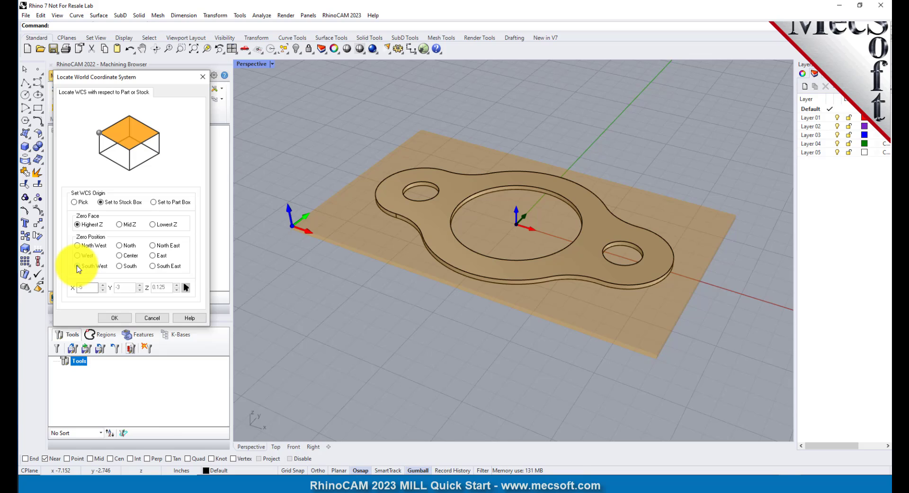
pyautogui.scroll(5, 308, 218)
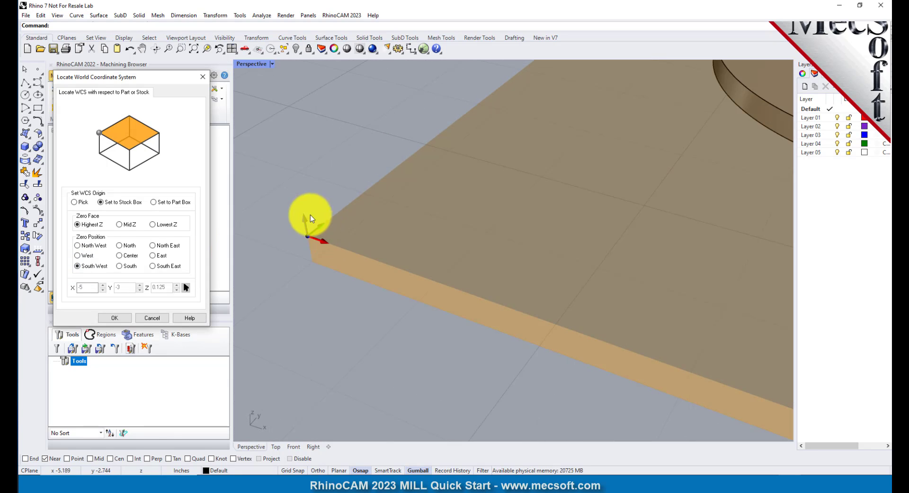
pyautogui.scroll(-6, 296, 215)
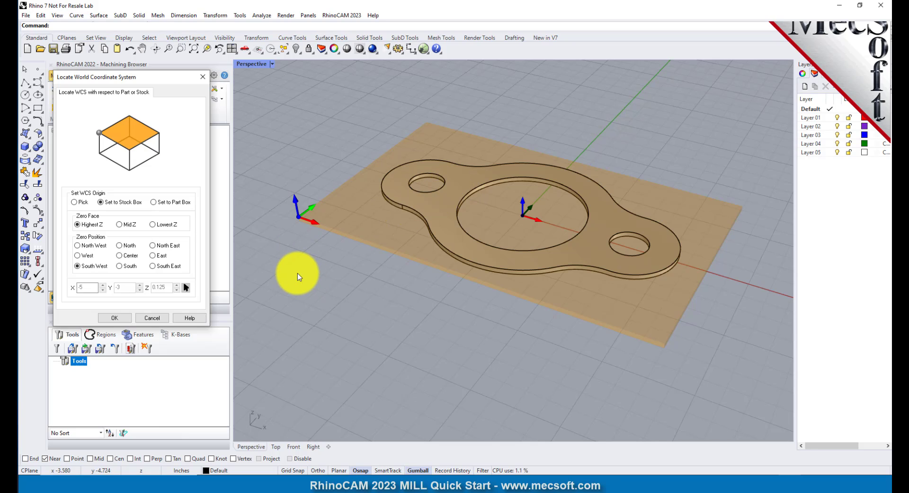
pyautogui.click(116, 317)
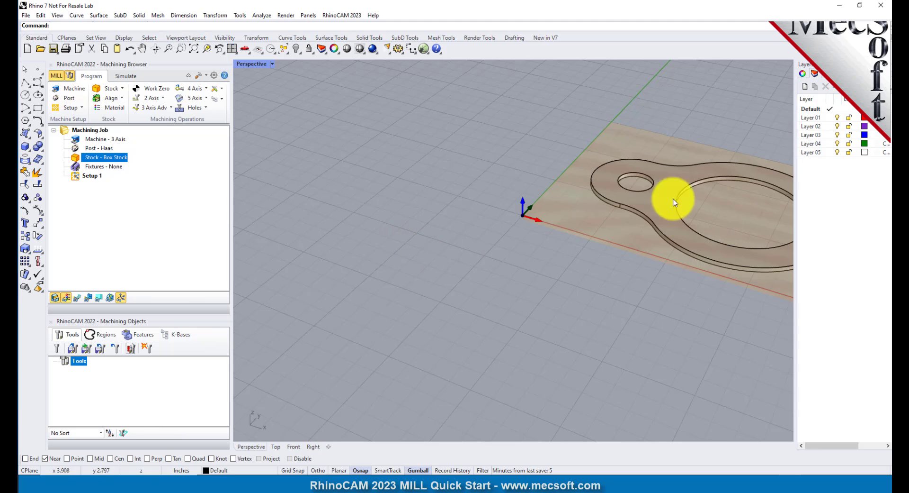
pyautogui.scroll(-4, 365, 213)
pyautogui.scroll(3, 456, 222)
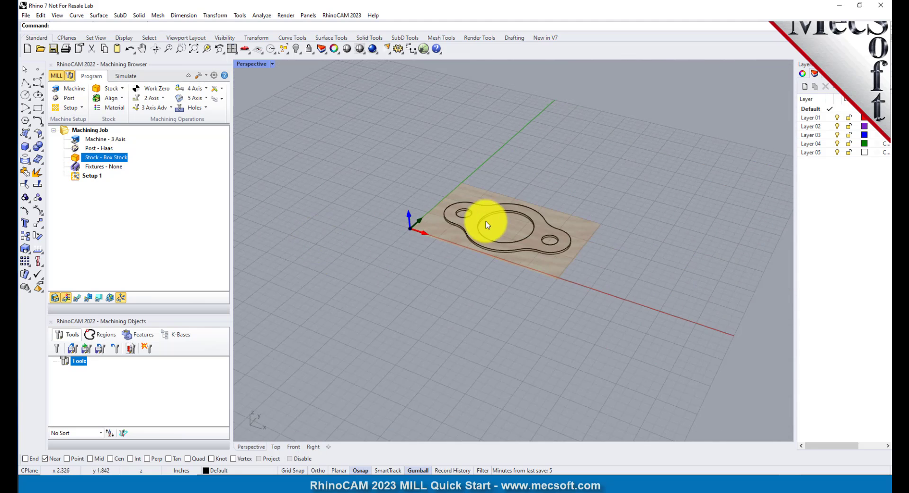
pyautogui.scroll(3, 487, 232)
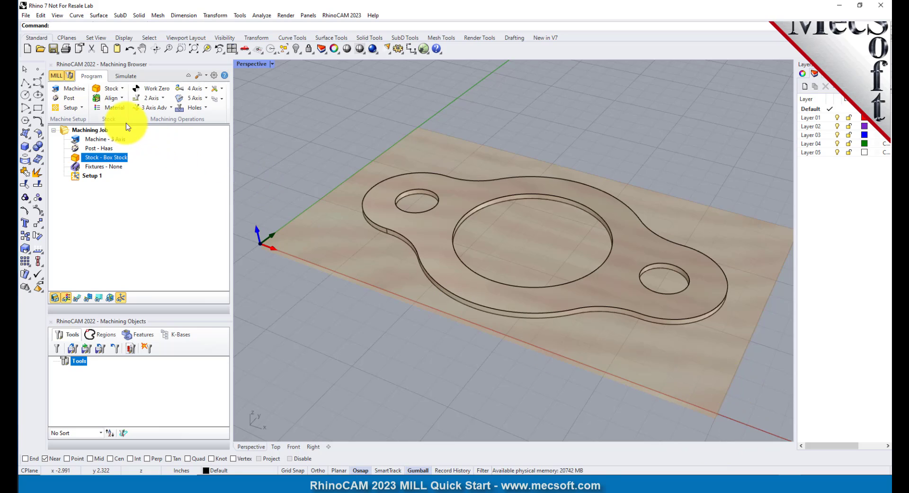
# - Generate a work zero set to the stock box with the Highest Z zero face and South West zero position
pyautogui.click(161, 90)
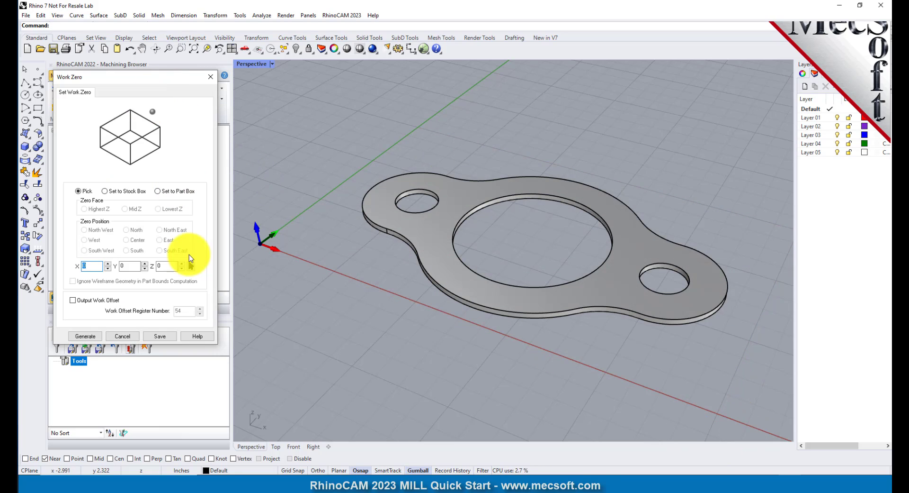
pyautogui.click(105, 191)
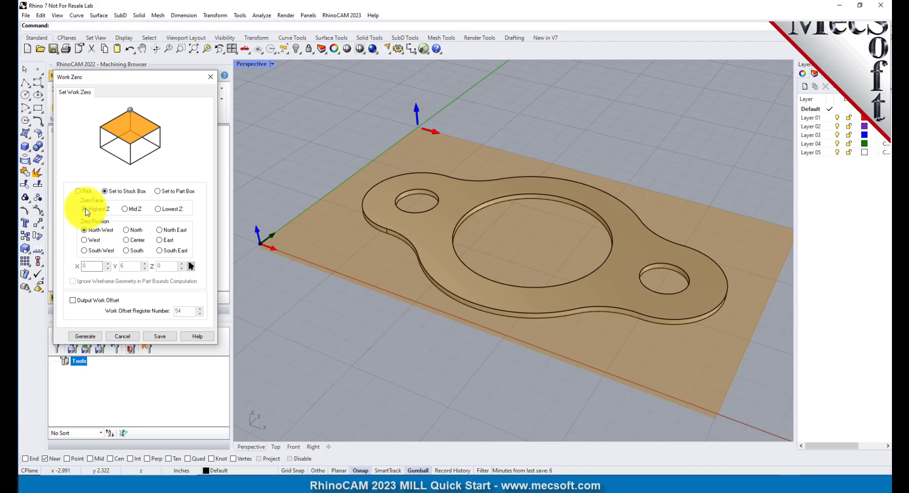
pyautogui.click(85, 250)
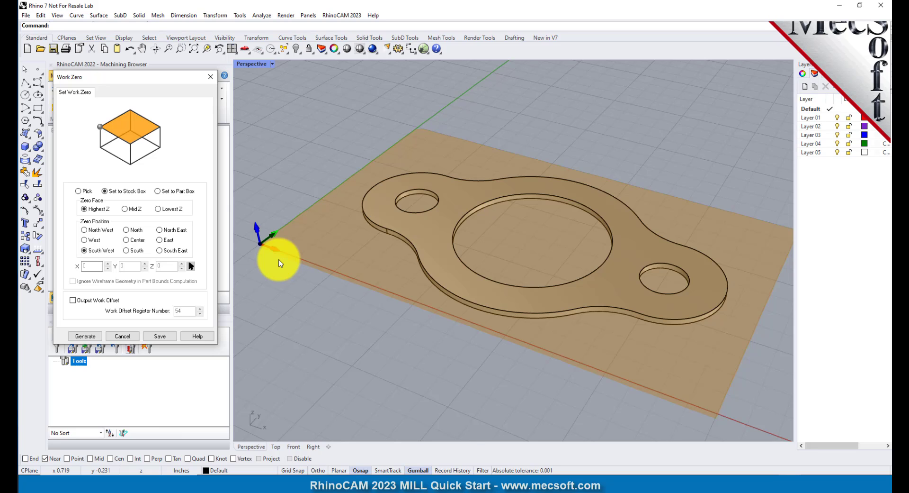
pyautogui.click(88, 334)
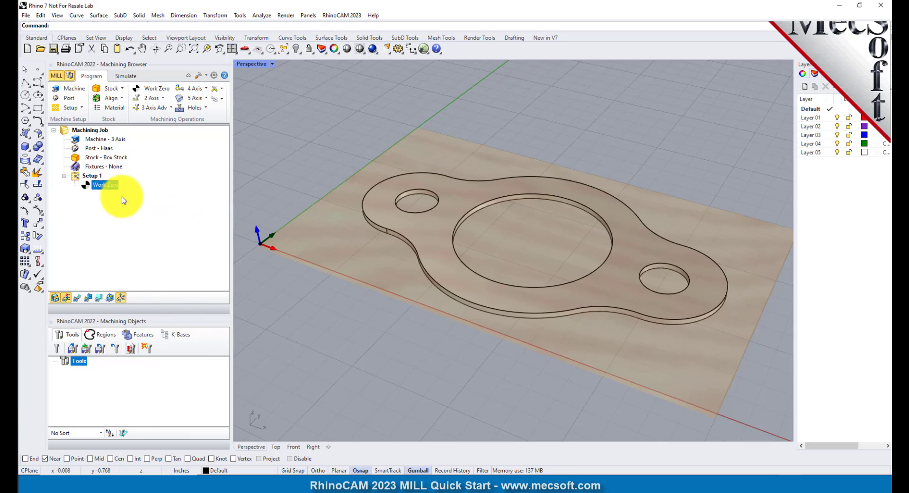
pyautogui.click(122, 298)
pyautogui.click(122, 298)
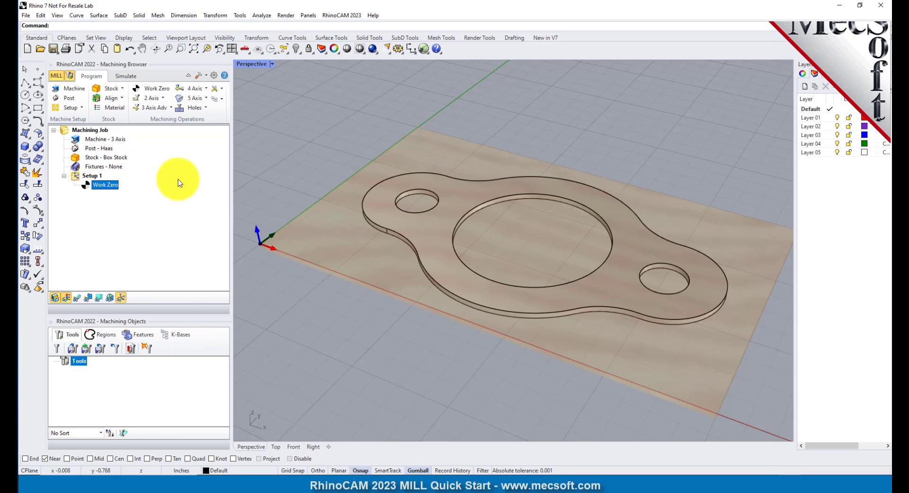
# - Start a new flat end mill named FlatMill-0.5 with a 0.5 tool diameter
pyautogui.click(57, 348)
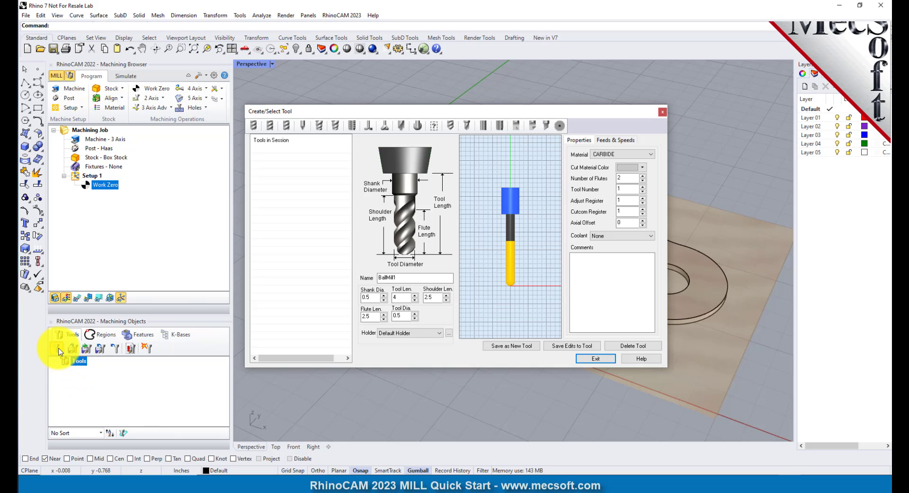
pyautogui.click(271, 125)
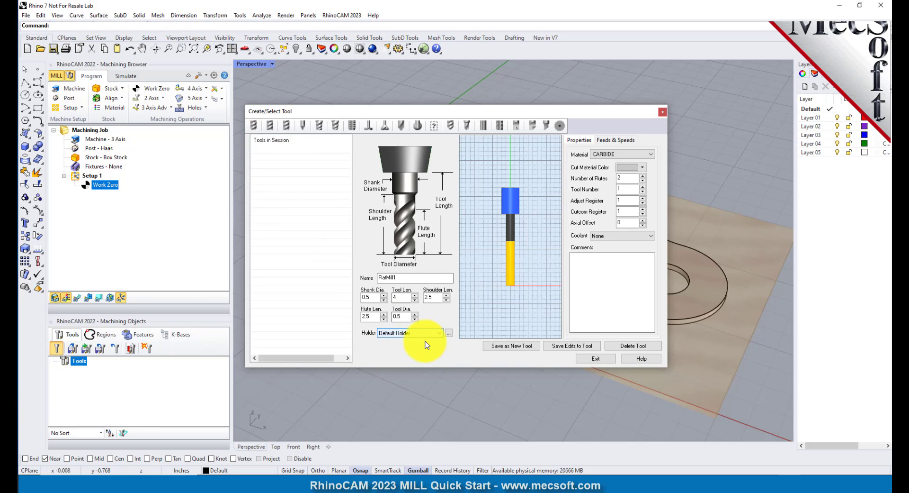
pyautogui.click(406, 278)
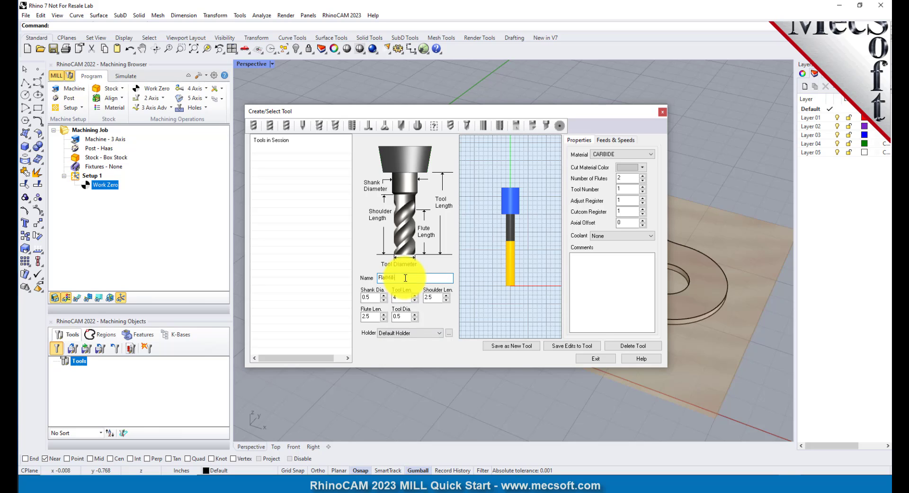
pyautogui.doubleClick(401, 316)
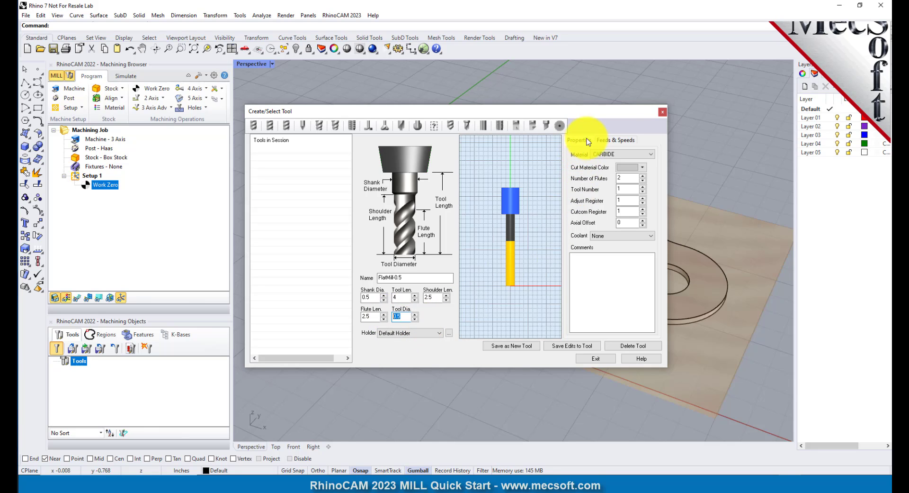
# - Set the flat mill's material to HSS and keep its tool number at 1
pyautogui.click(609, 157)
pyautogui.click(611, 172)
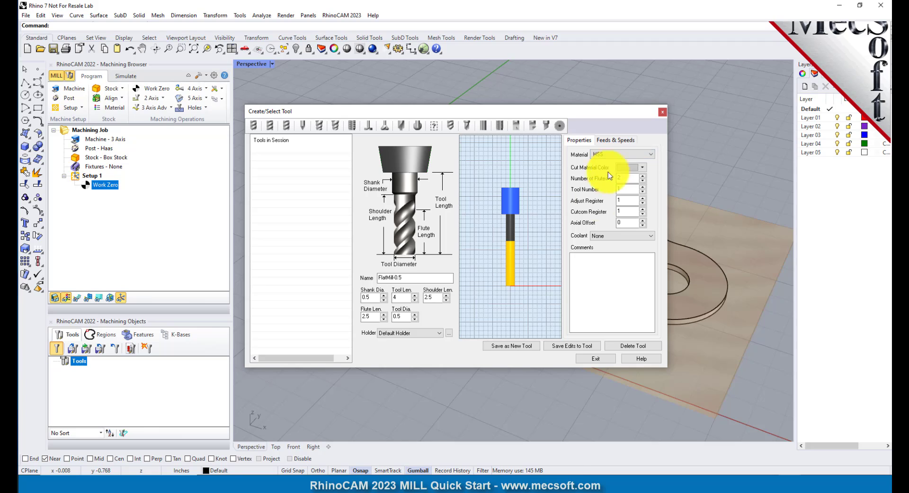
pyautogui.doubleClick(629, 189)
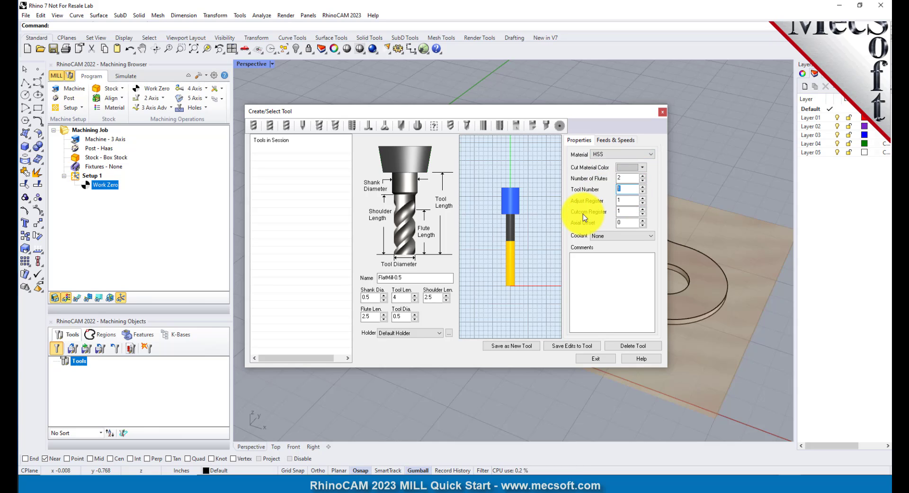
# - Load the flat mill's feeds and speeds from the table for WOOD stock and HSS tool material, agreeing to modify the maximum values
pyautogui.click(617, 140)
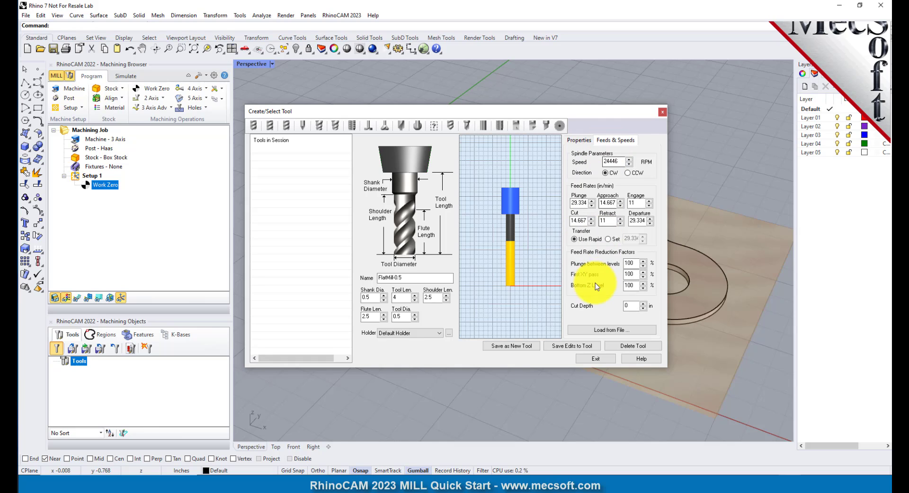
pyautogui.click(630, 329)
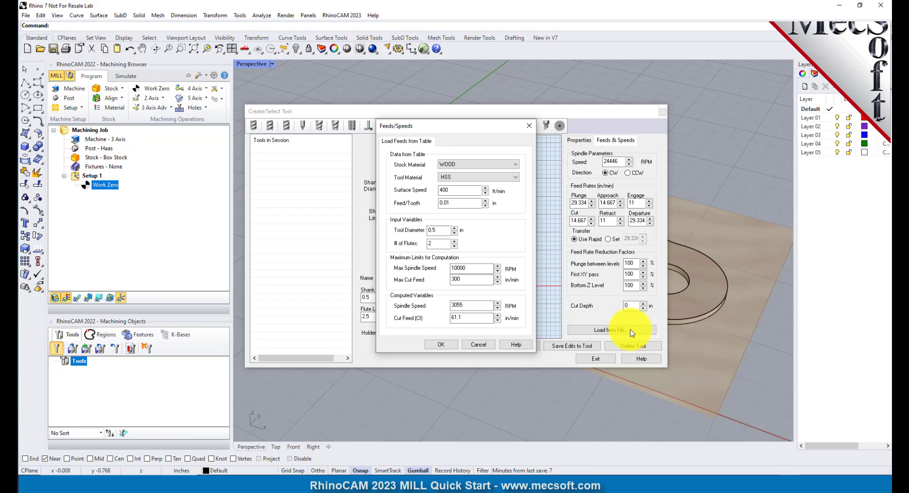
pyautogui.click(465, 164)
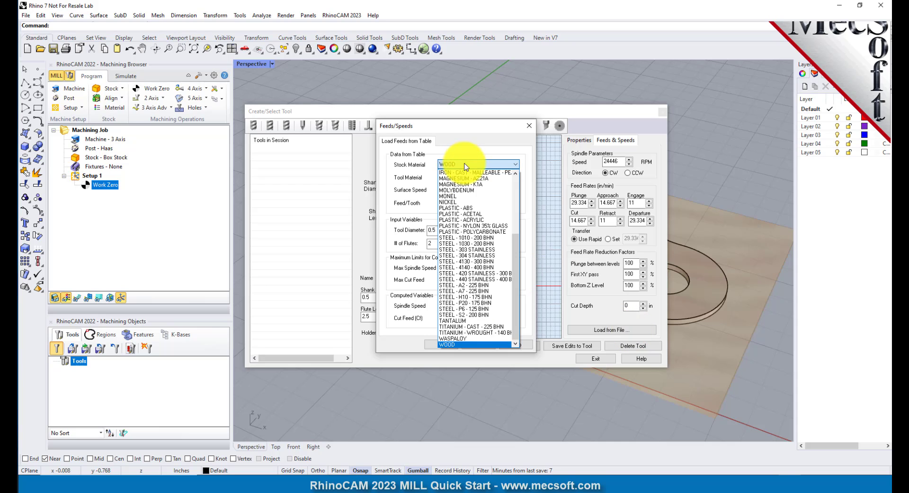
pyautogui.click(457, 343)
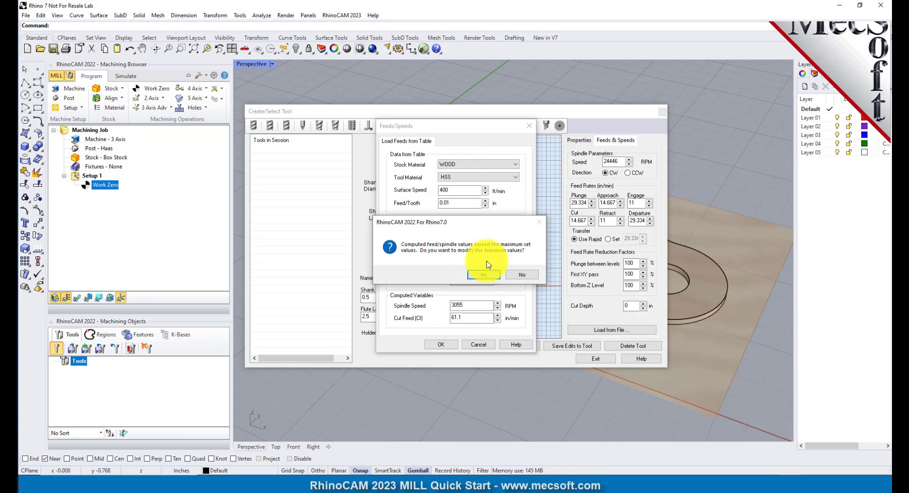
pyautogui.click(482, 276)
pyautogui.click(457, 178)
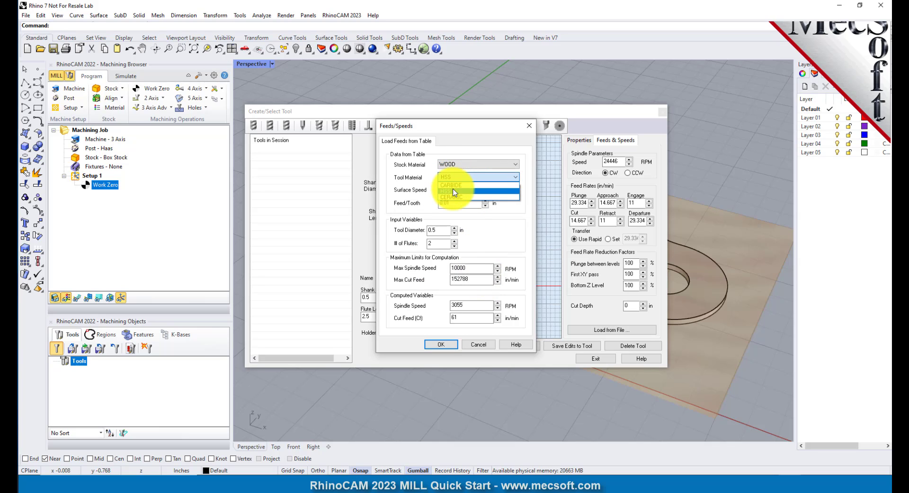
pyautogui.click(450, 189)
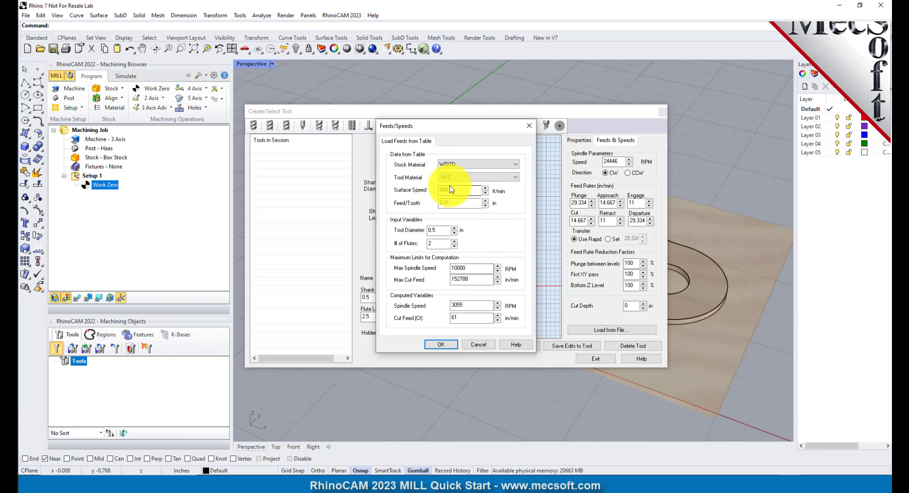
pyautogui.click(442, 343)
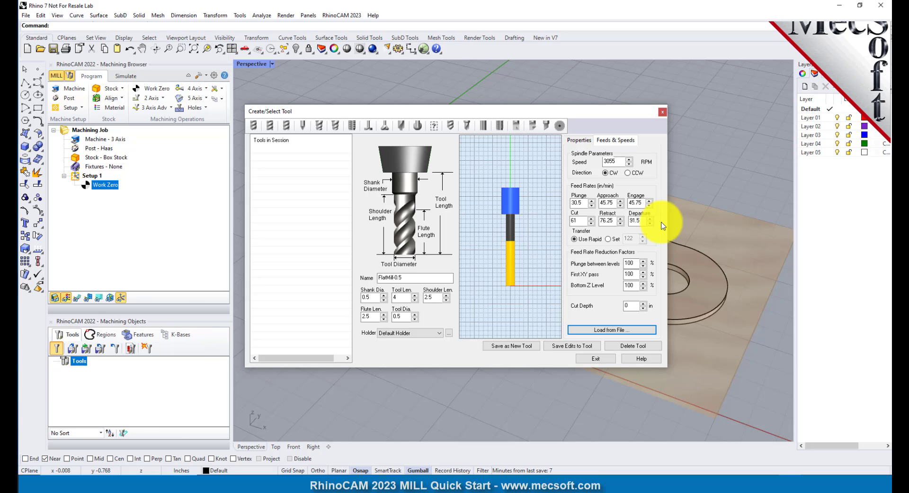
# - Save FlatMill-0.5 as a new tool in the session and close the tool definition
pyautogui.click(520, 344)
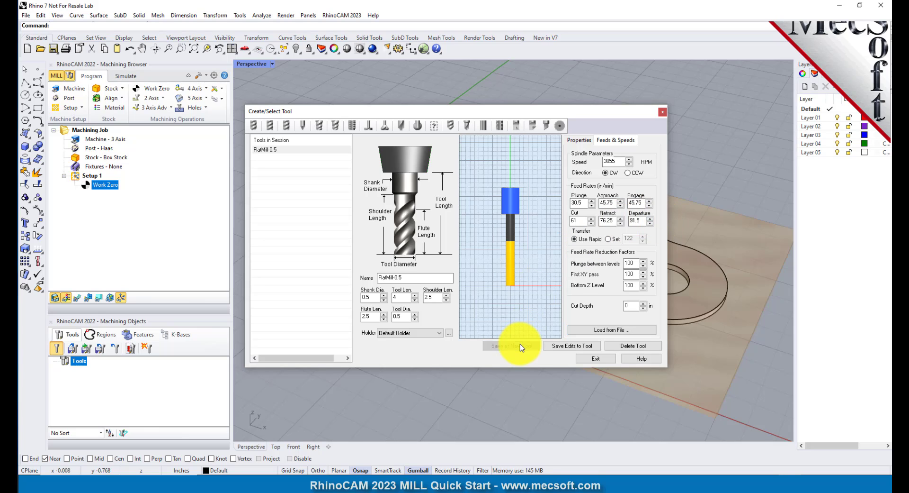
pyautogui.click(264, 149)
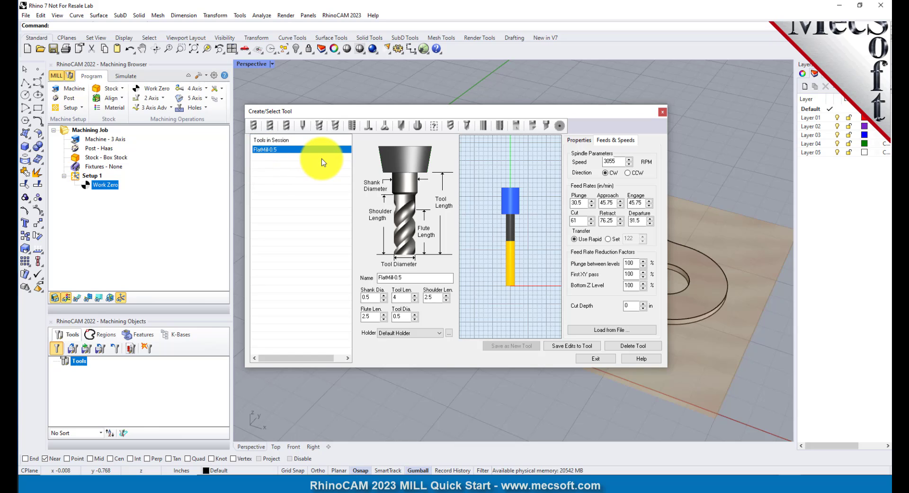
pyautogui.click(597, 359)
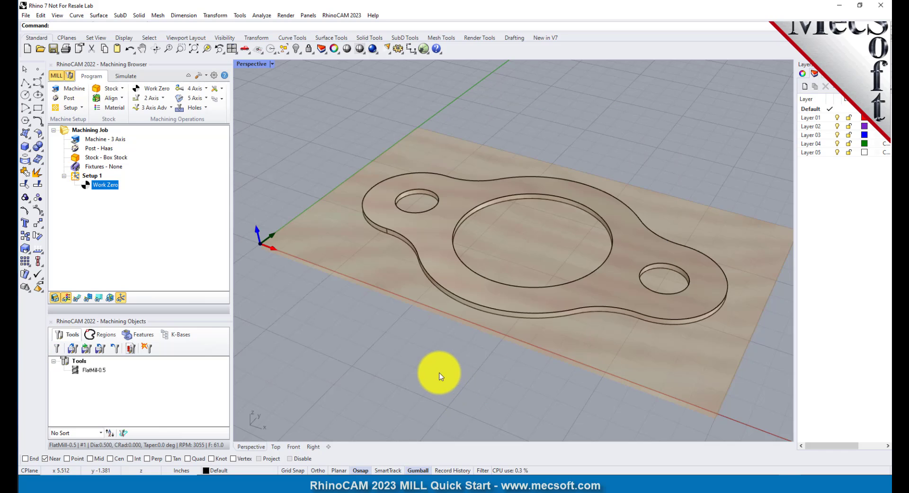
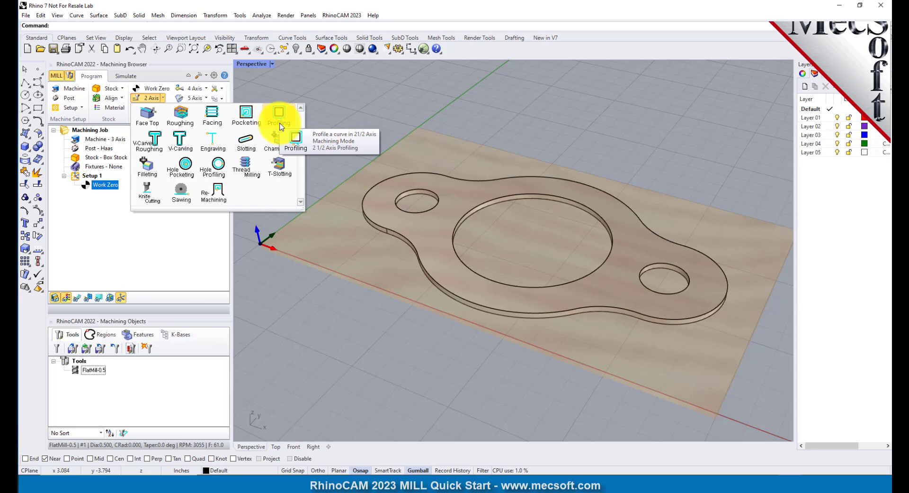
# - Start a 2 1/2 Axis Profiling operation with the upper edges of the large central hole and both small holes as part regions, checking each region
pyautogui.click(282, 127)
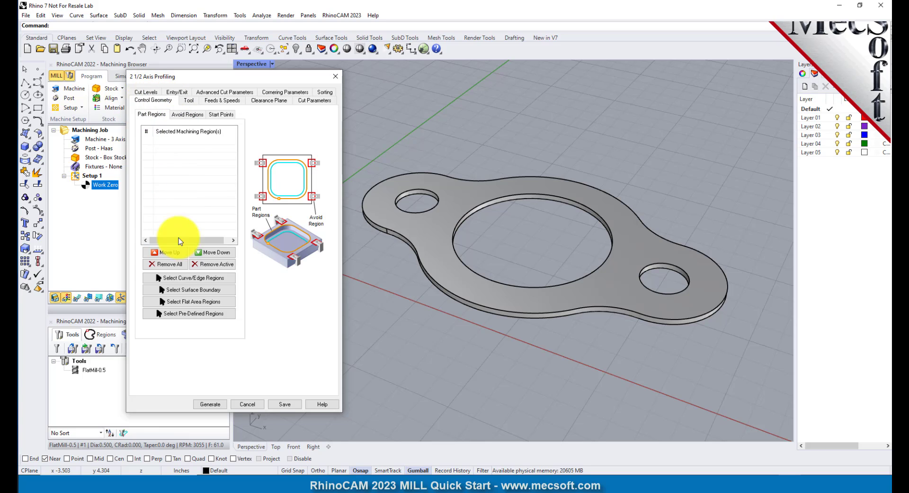
pyautogui.click(201, 279)
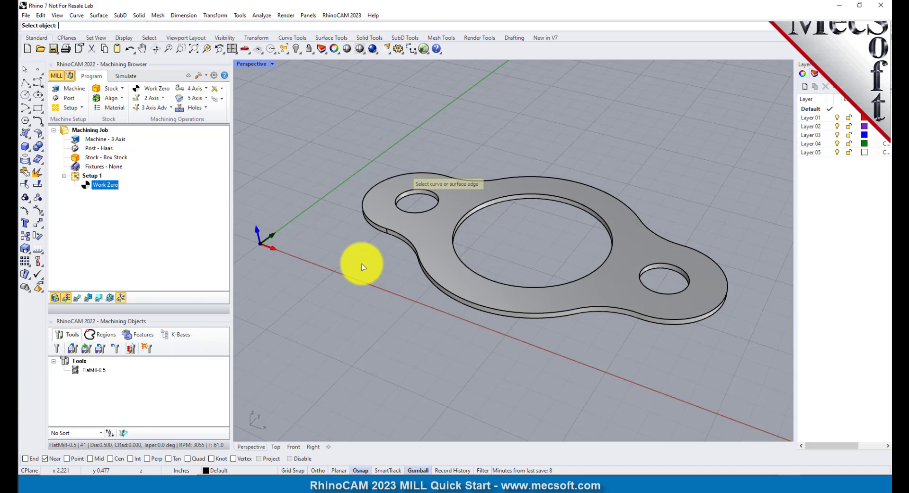
pyautogui.click(503, 197)
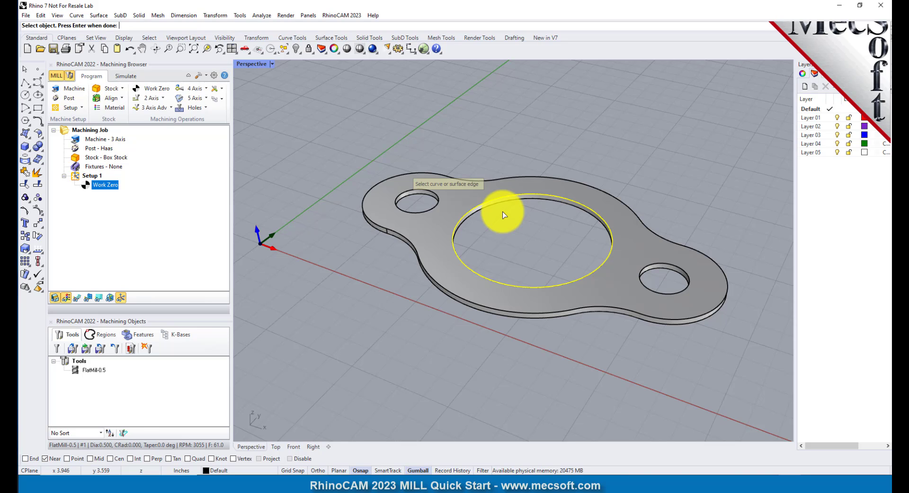
pyautogui.click(409, 191)
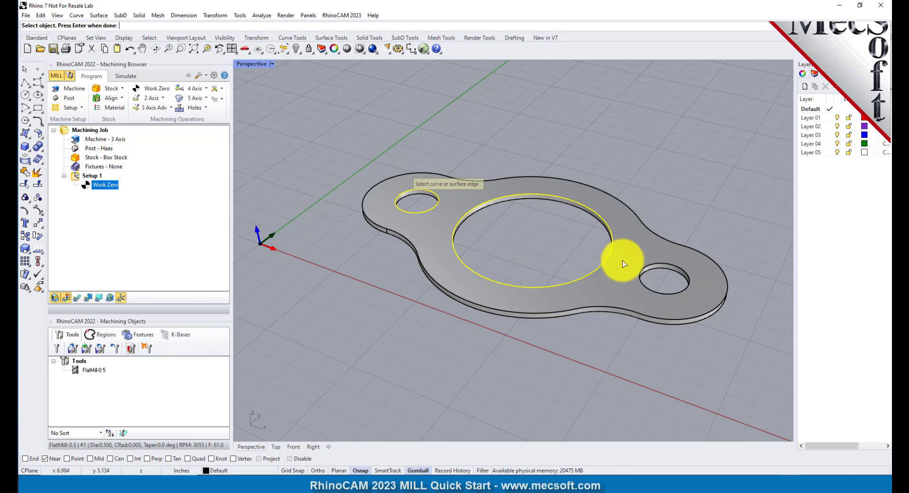
pyautogui.click(653, 265)
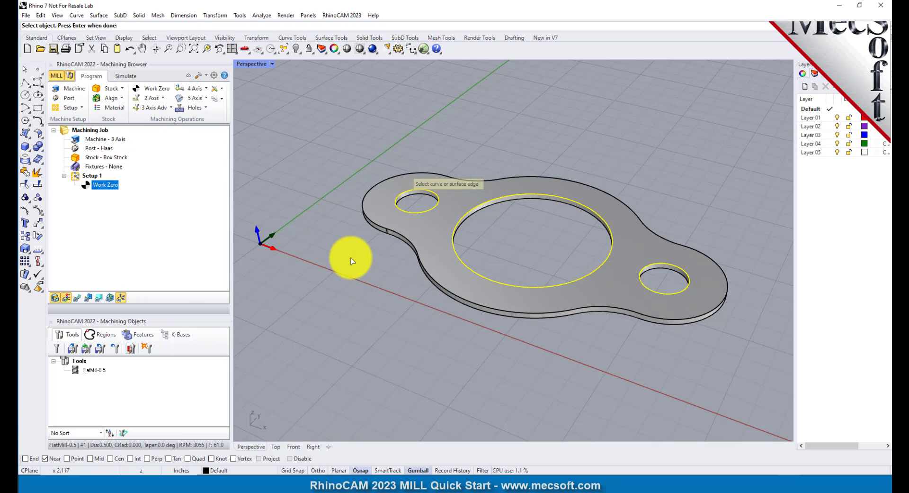
pyautogui.press('Return')
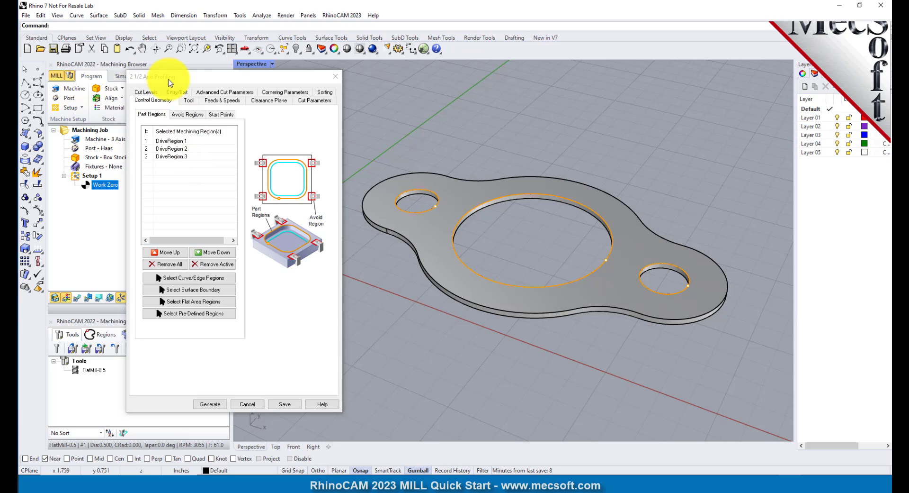
pyautogui.click(185, 79)
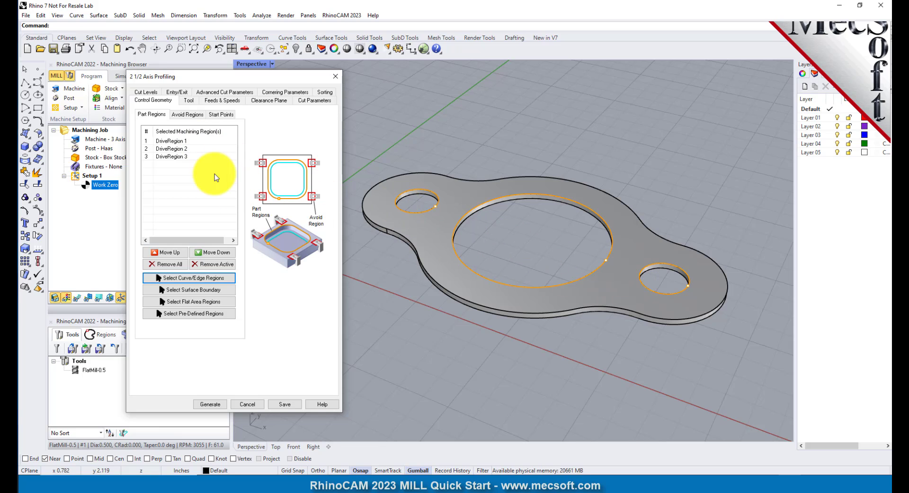
pyautogui.click(188, 140)
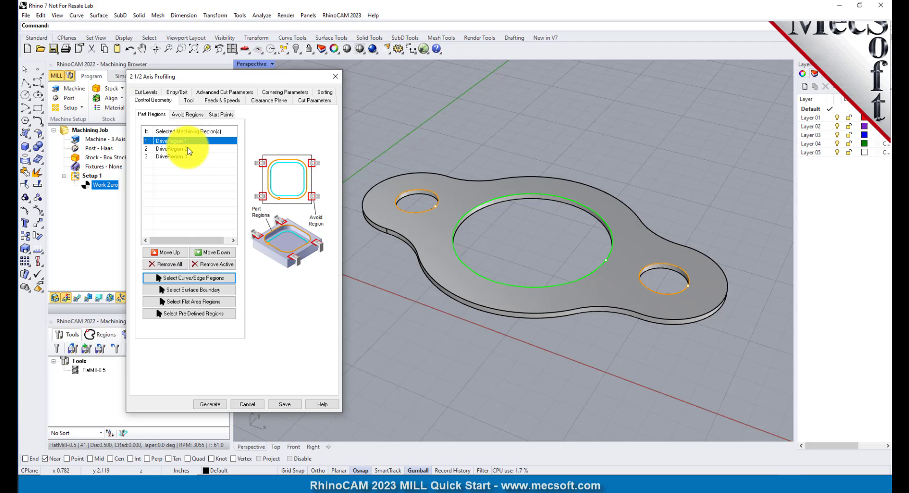
pyautogui.click(188, 148)
pyautogui.click(187, 157)
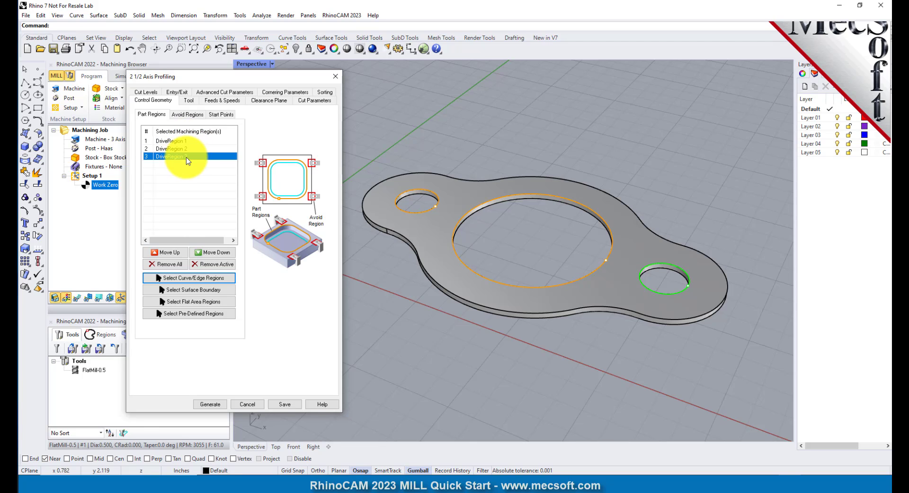
pyautogui.click(186, 142)
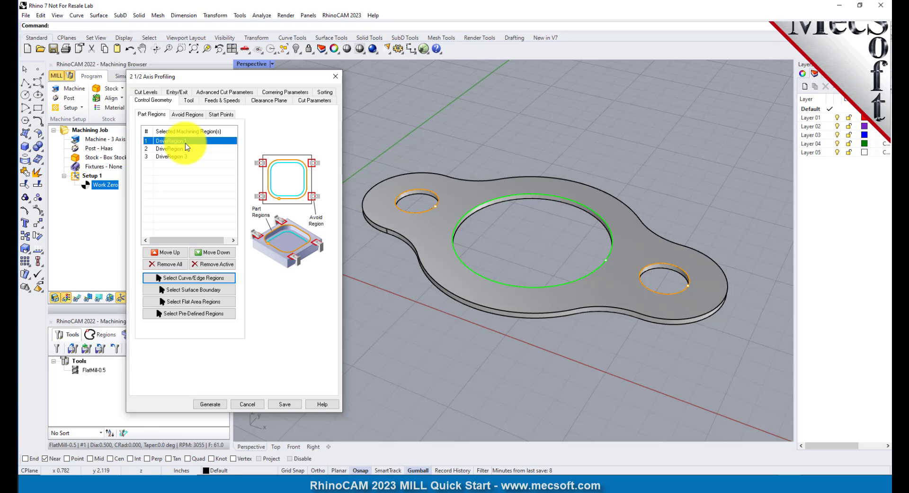
# - Load the profiling feeds and speeds from FlatMill-0.5 and review the Automatic clearance plane definition
pyautogui.click(189, 100)
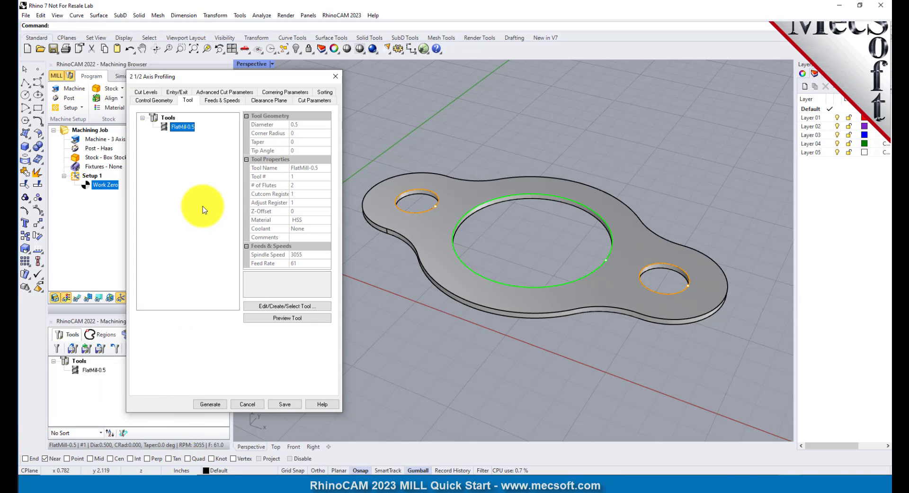
pyautogui.click(218, 101)
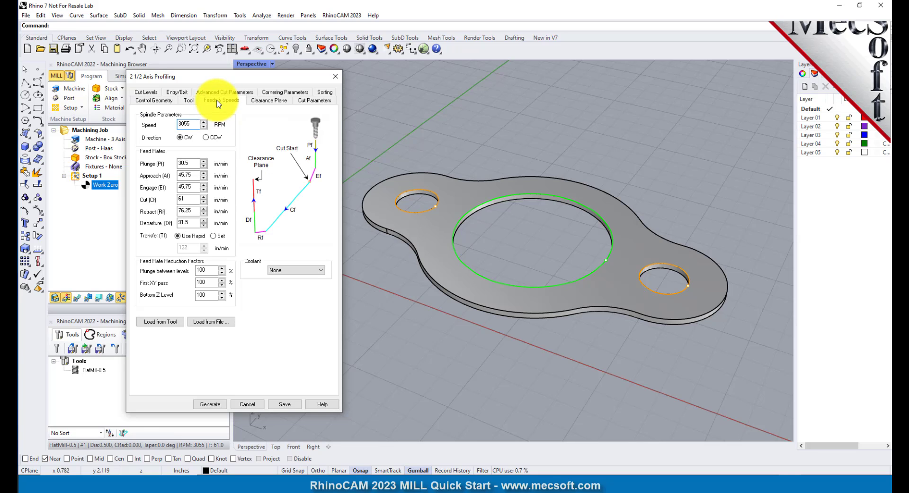
pyautogui.click(174, 321)
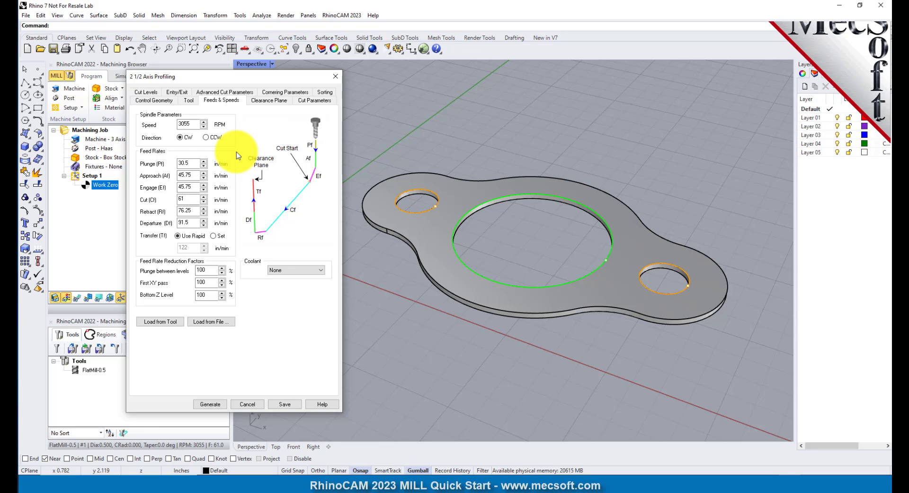
pyautogui.click(273, 100)
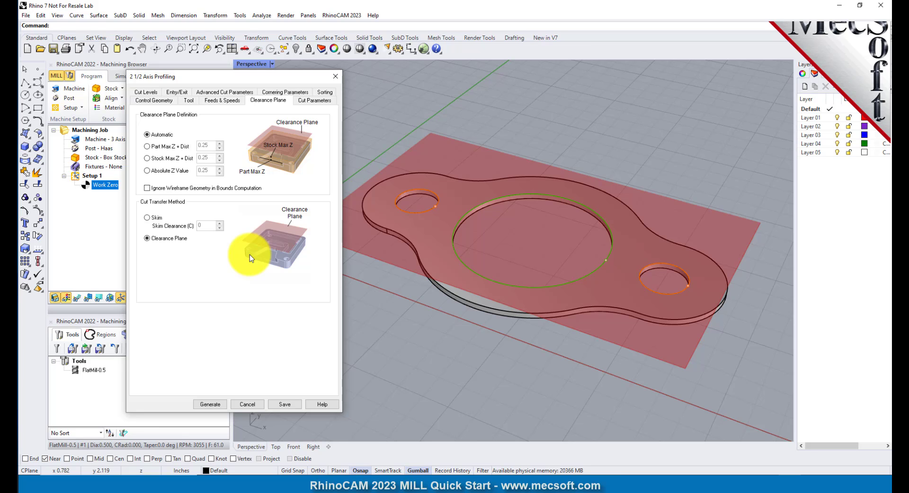
pyautogui.moveTo(564, 317)
pyautogui.mouseDown(button='right')
pyautogui.moveTo(524, 297)
pyautogui.moveTo(524, 257)
pyautogui.moveTo(542, 300)
pyautogui.moveTo(565, 313)
pyautogui.mouseUp(button='right')
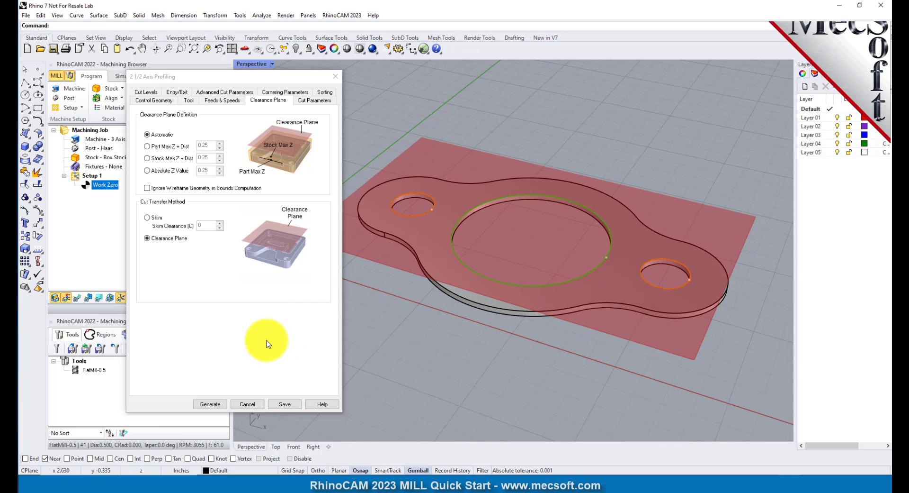
# - Keep the cut stock at 0 and make the profiling cut on the Inside of closed curves
pyautogui.click(314, 100)
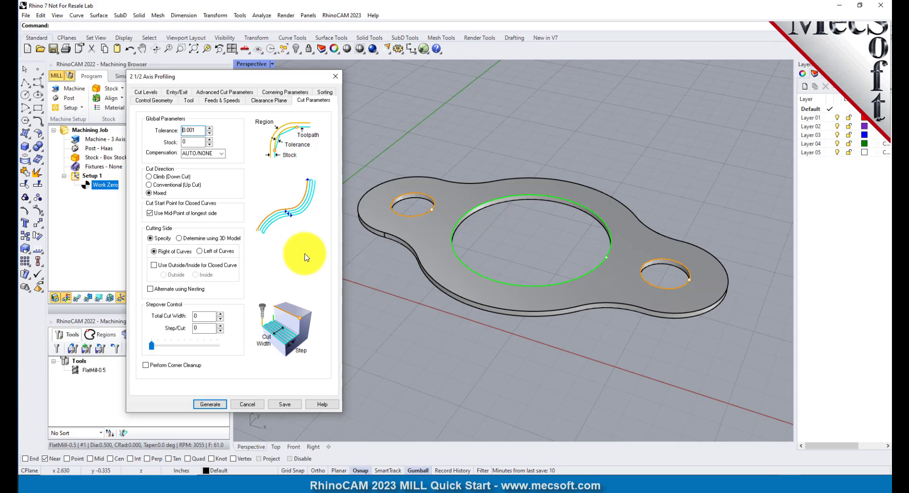
pyautogui.doubleClick(193, 142)
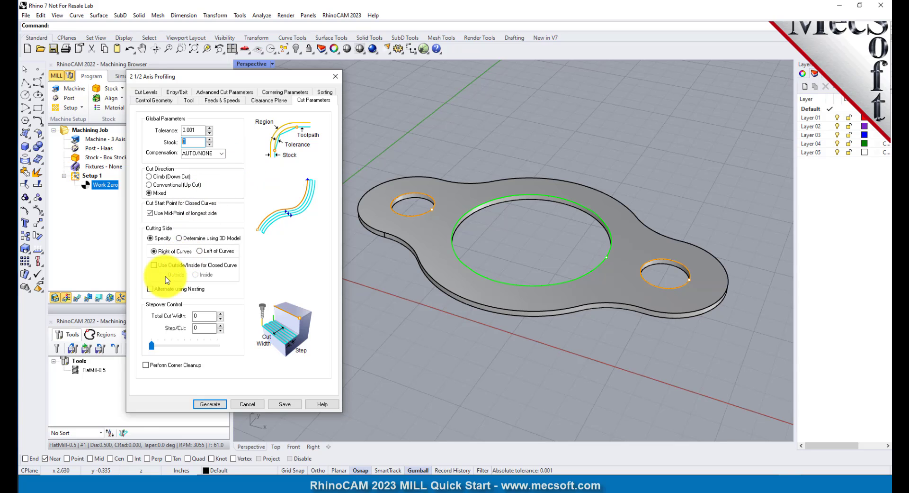
pyautogui.click(154, 265)
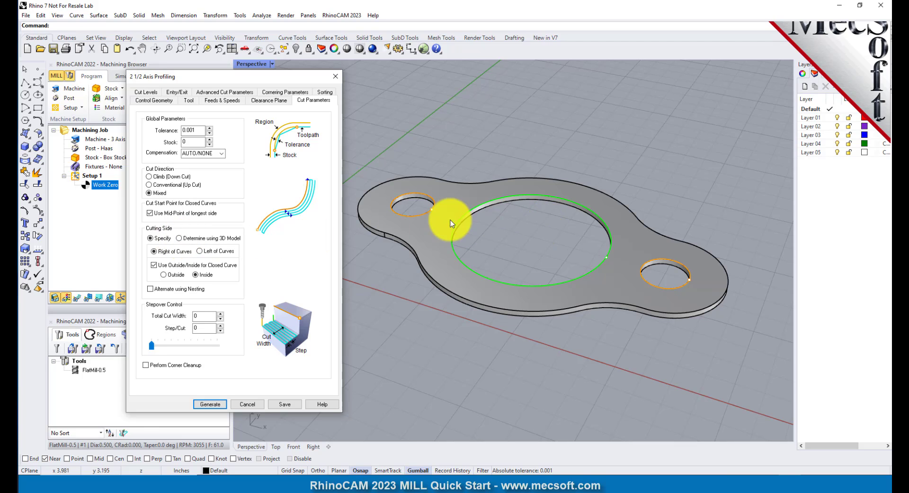
pyautogui.moveTo(515, 236)
pyautogui.mouseDown(button='right')
pyautogui.moveTo(532, 161)
pyautogui.moveTo(534, 223)
pyautogui.moveTo(507, 223)
pyautogui.mouseUp(button='right')
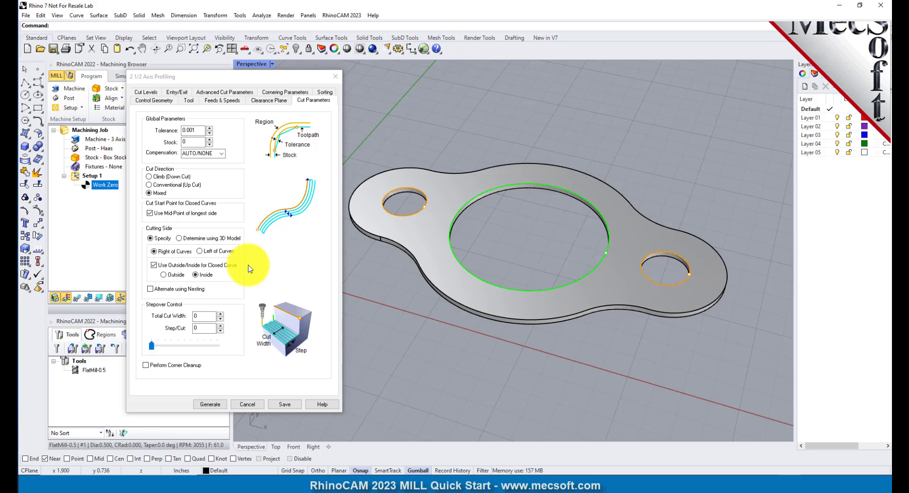
# - Set the total cut depth to 0.125 with the cut geometry at top, and check the rough depth and rough depth per cut
pyautogui.click(148, 92)
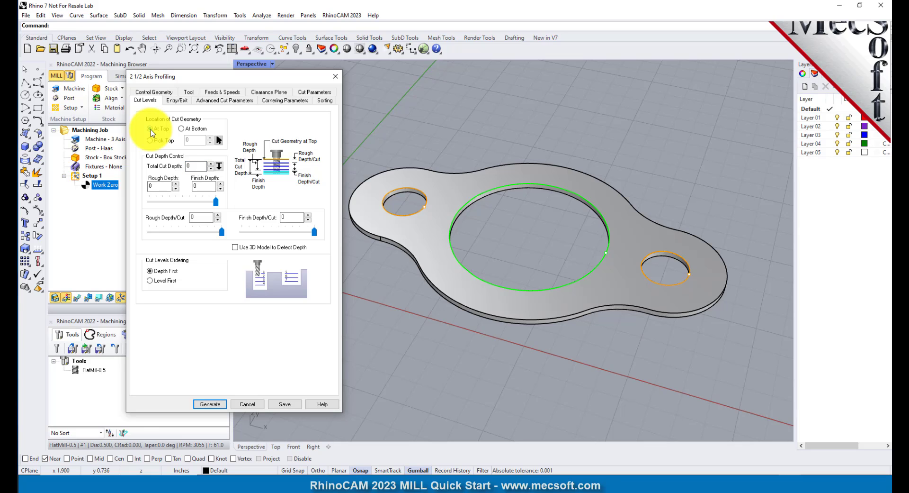
pyautogui.moveTo(198, 166); pyautogui.dragTo(169, 166)
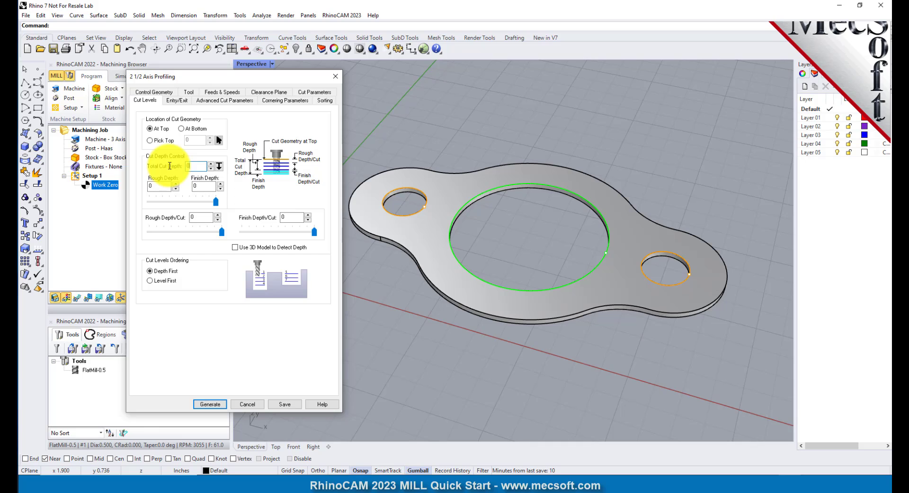
pyautogui.write('0.125')
pyautogui.doubleClick(156, 186)
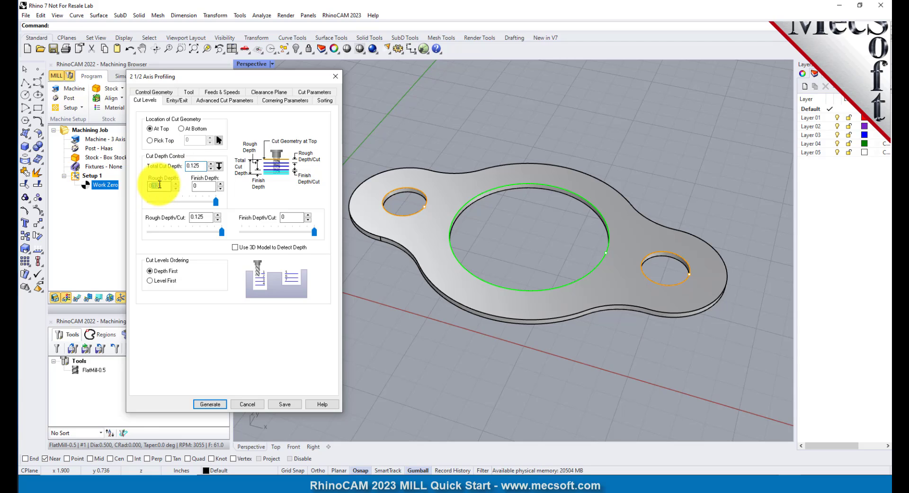
pyautogui.click(206, 219)
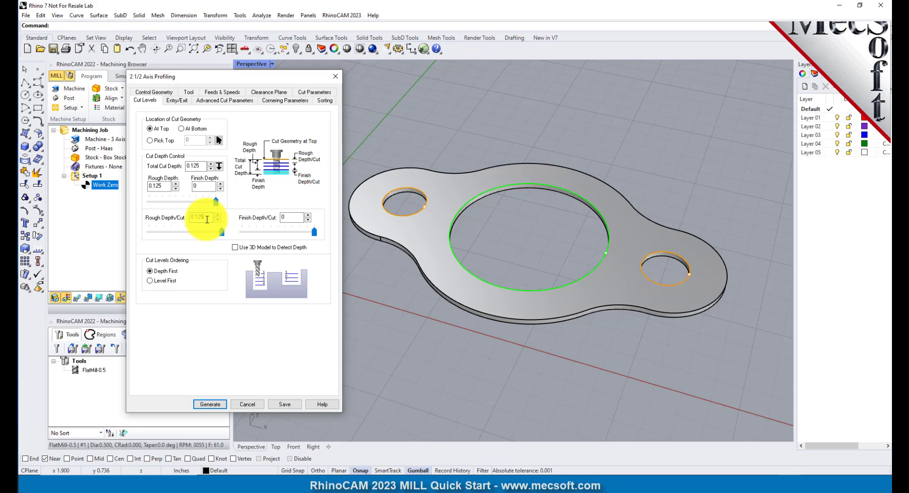
# - Set both the entry and exit motions to None and generate the inside profiling toolpath for the three holes
pyautogui.click(178, 101)
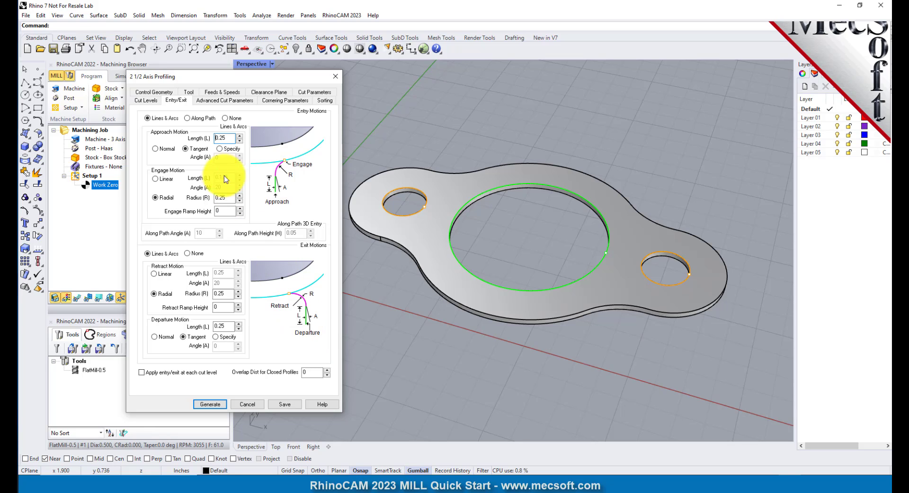
pyautogui.click(224, 118)
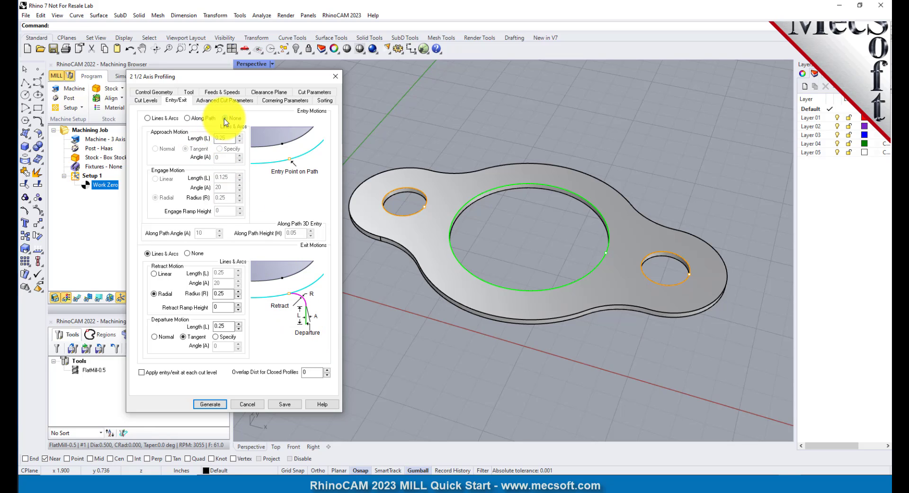
pyautogui.click(188, 253)
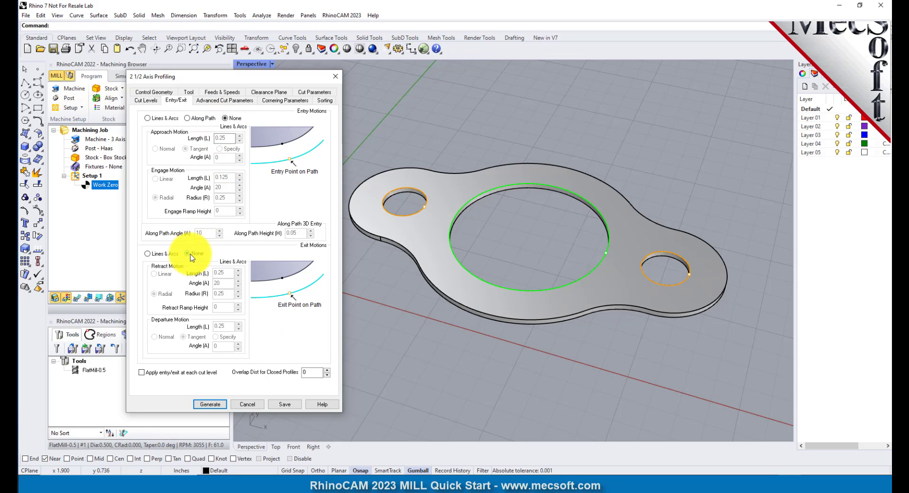
pyautogui.click(213, 405)
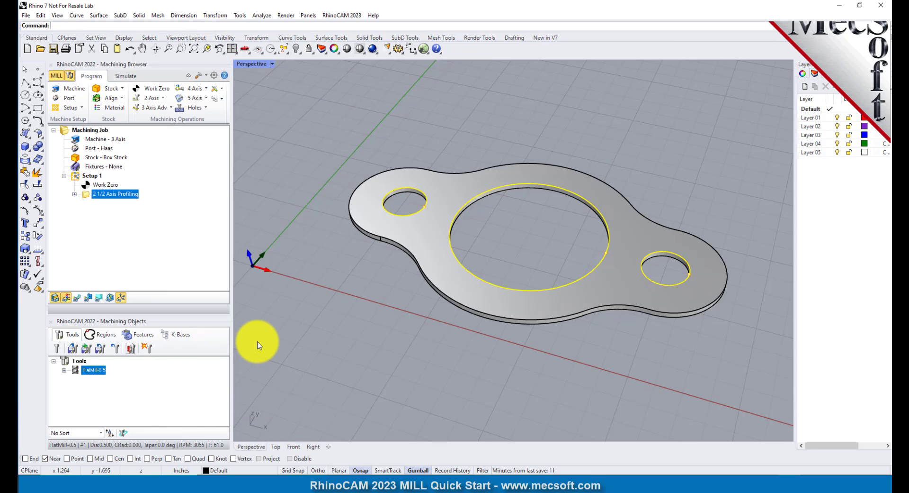
# - Turn on the toolpath display, toggling it off and on to examine the inside cuts in the three holes
pyautogui.moveTo(564, 337)
pyautogui.mouseDown(button='right')
pyautogui.moveTo(550, 256)
pyautogui.moveTo(565, 328)
pyautogui.moveTo(568, 308)
pyautogui.moveTo(555, 327)
pyautogui.mouseUp(button='right')
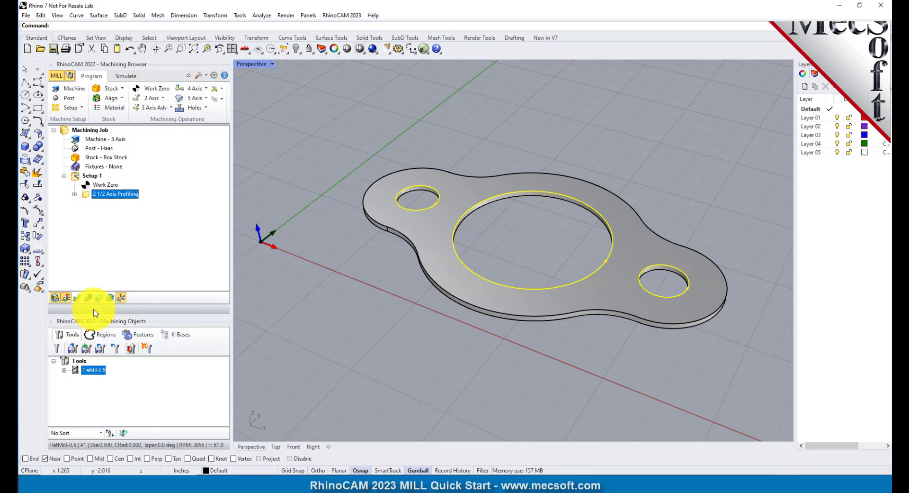
pyautogui.click(78, 299)
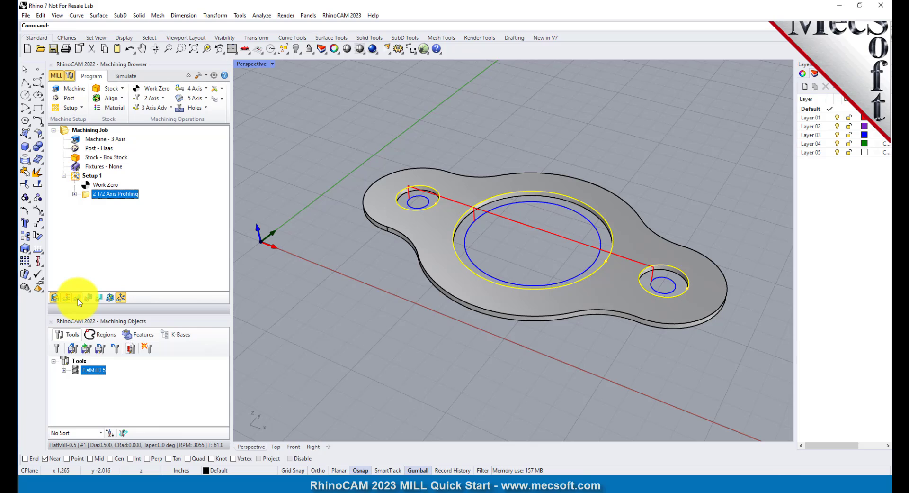
pyautogui.click(78, 298)
pyautogui.click(78, 298)
pyautogui.click(77, 299)
pyautogui.click(78, 299)
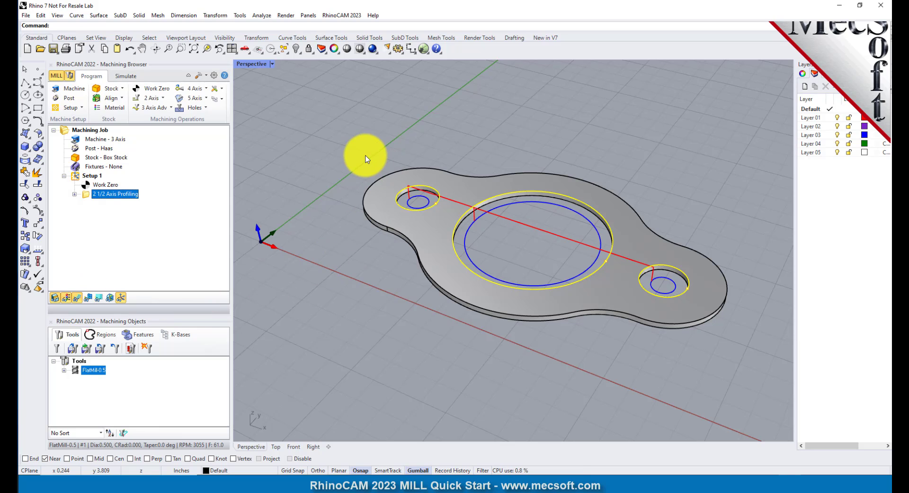
pyautogui.scroll(2, 558, 244)
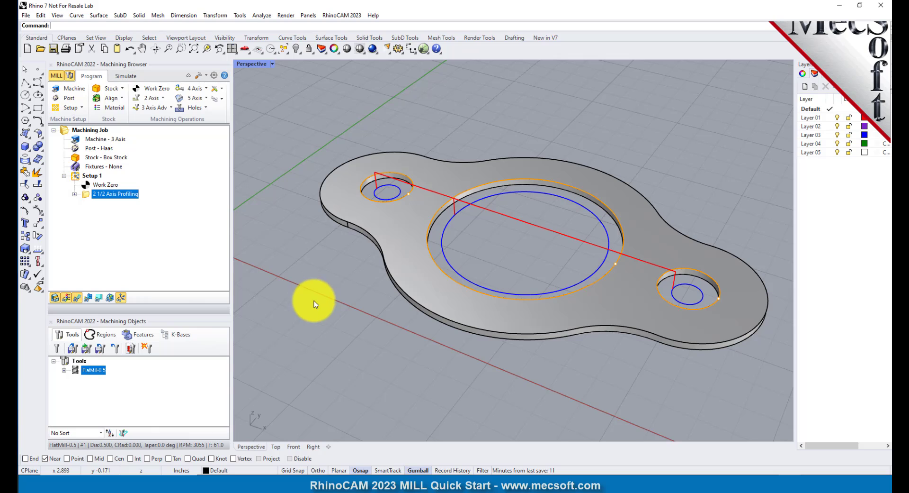
# - Play the material removal simulation of the hole profiling operation and examine the cut stock from several angles
pyautogui.click(126, 76)
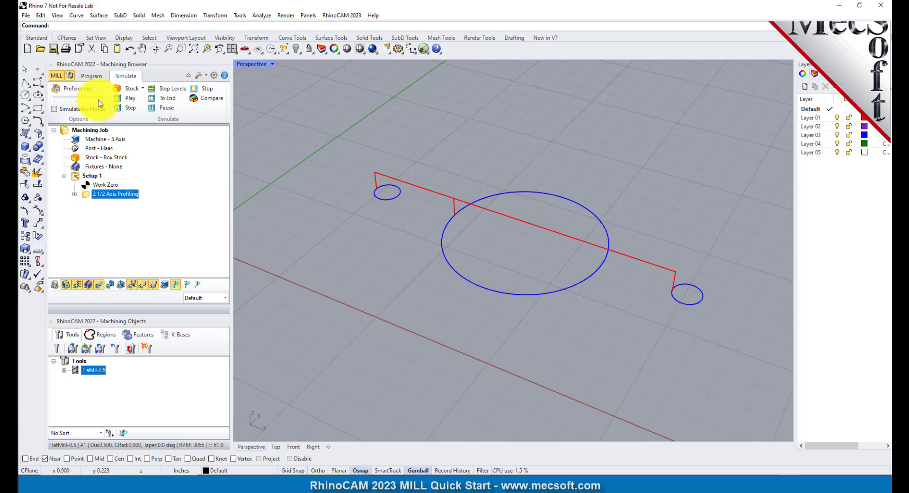
pyautogui.click(132, 99)
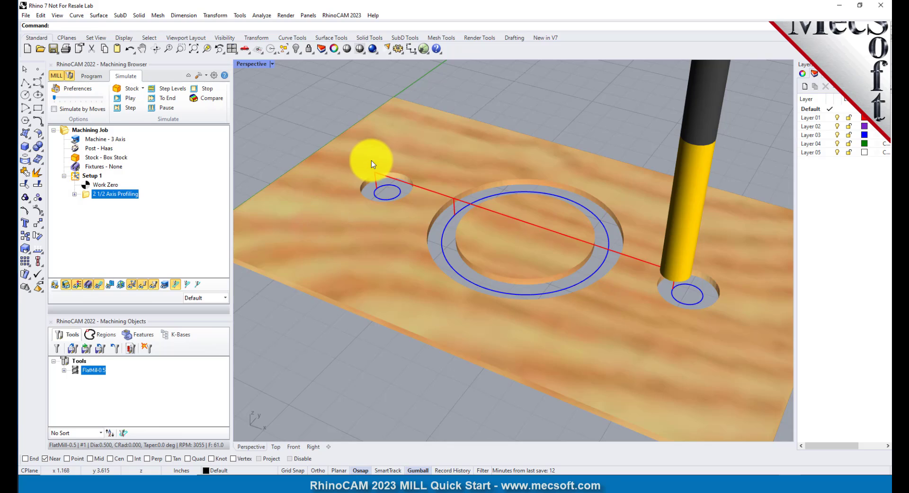
pyautogui.scroll(-2, 370, 166)
pyautogui.moveTo(370, 165); pyautogui.dragTo(478, 354, button='right')
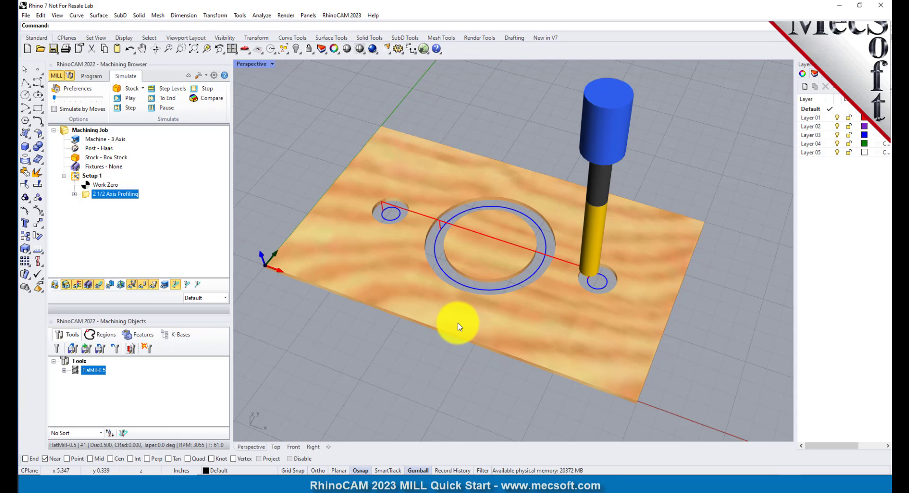
pyautogui.moveTo(458, 322); pyautogui.dragTo(475, 361, button='right')
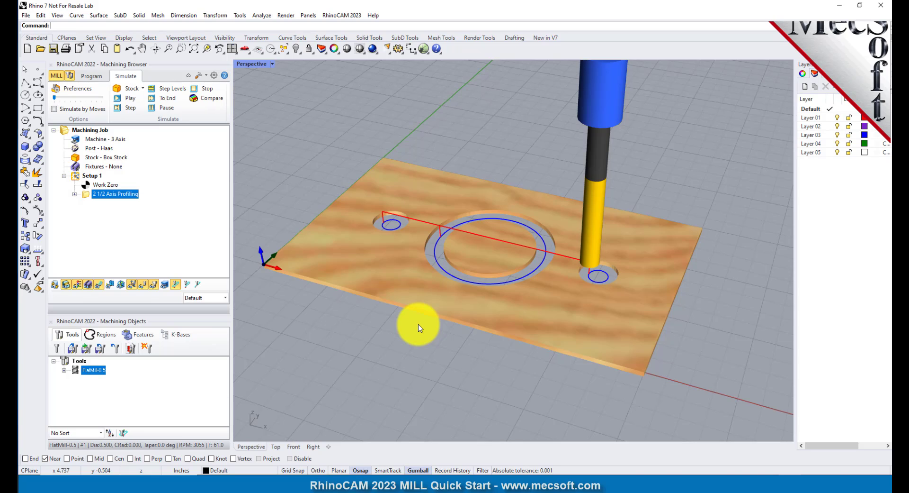
# - Copy the 2 1/2 Axis Profiling operation and paste the duplicate into Setup 1
pyautogui.click(92, 76)
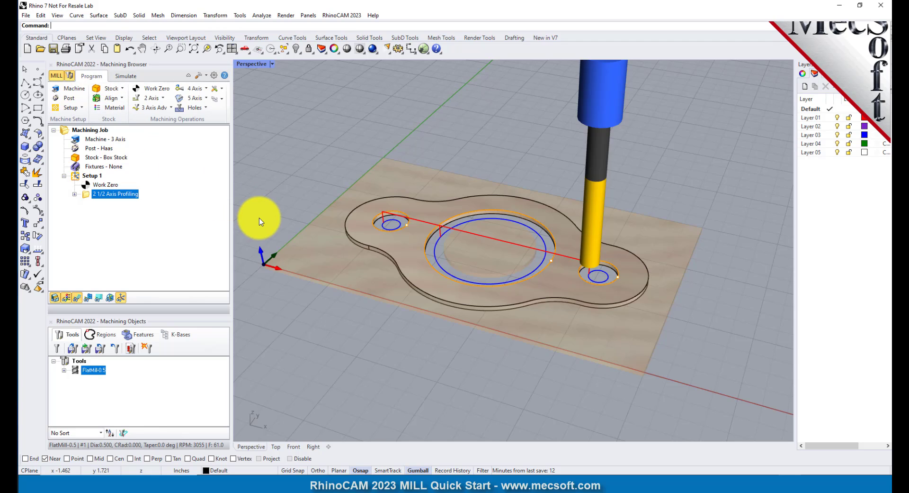
pyautogui.click(118, 198)
pyautogui.rightClick(117, 197)
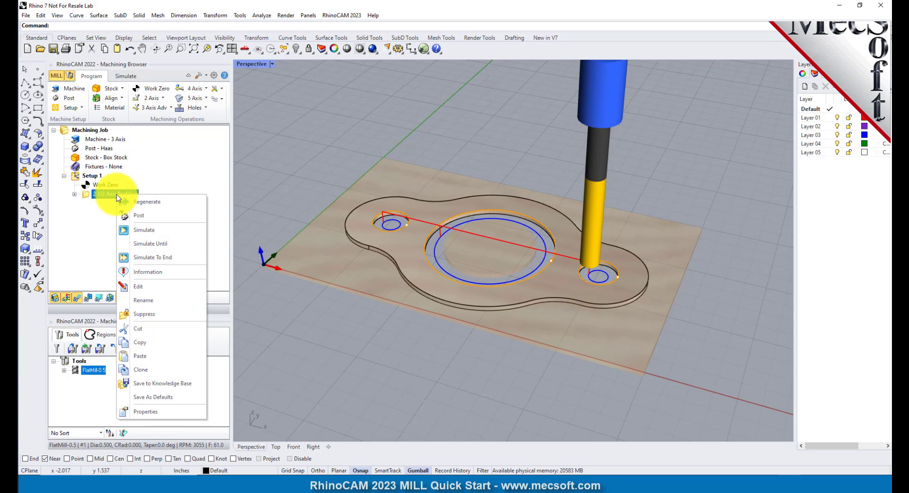
pyautogui.click(162, 340)
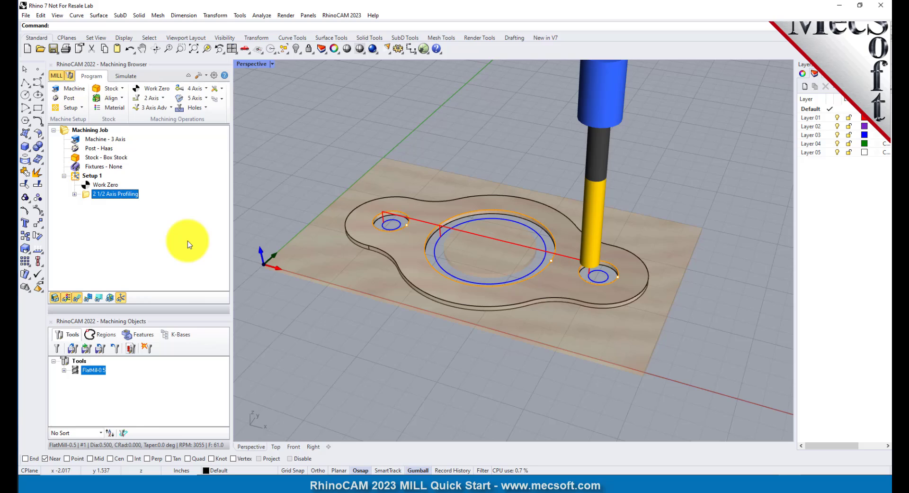
pyautogui.rightClick(127, 195)
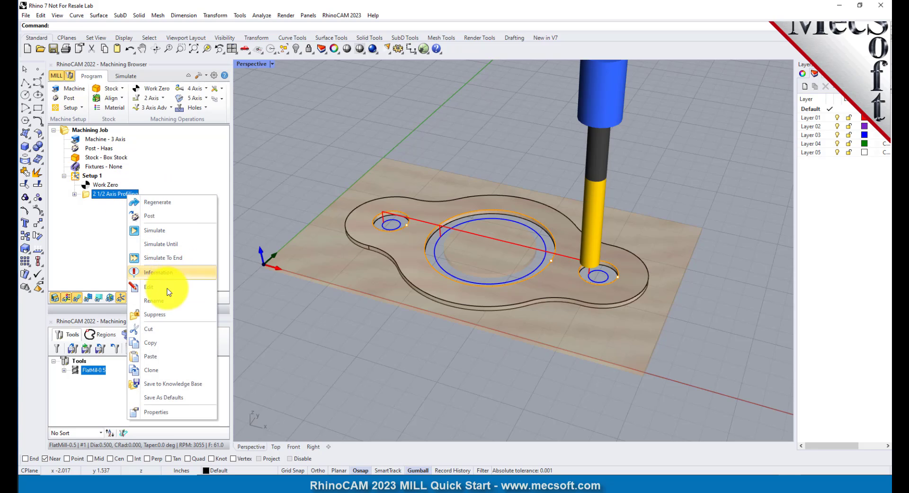
pyautogui.click(165, 359)
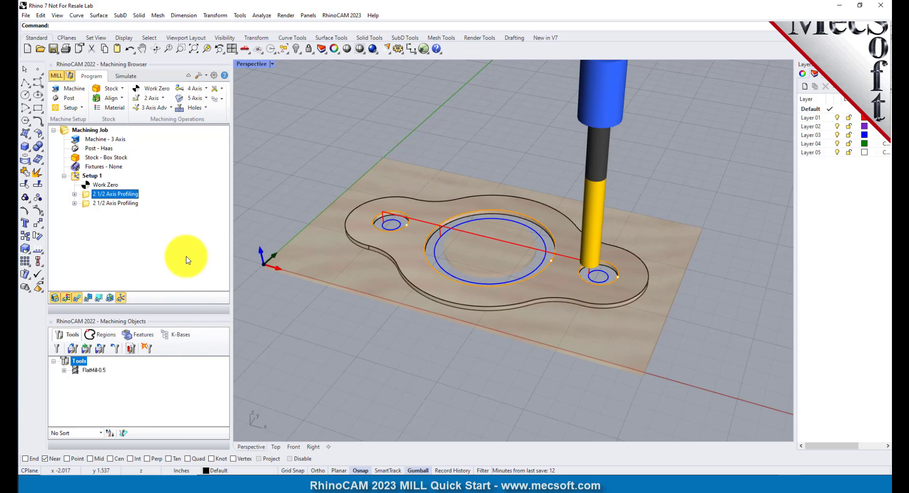
# - Edit the duplicated profiling operation, replacing all its part regions with the upper outer edge of the part
pyautogui.click(88, 203)
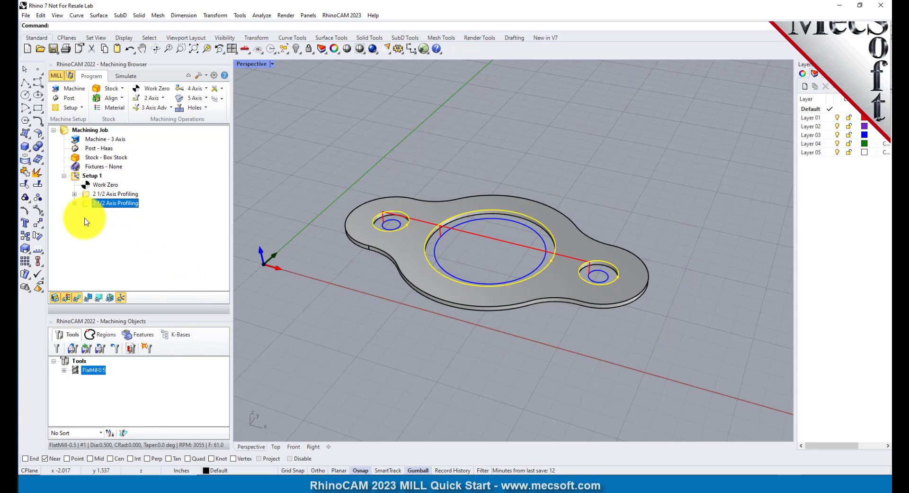
pyautogui.rightClick(127, 202)
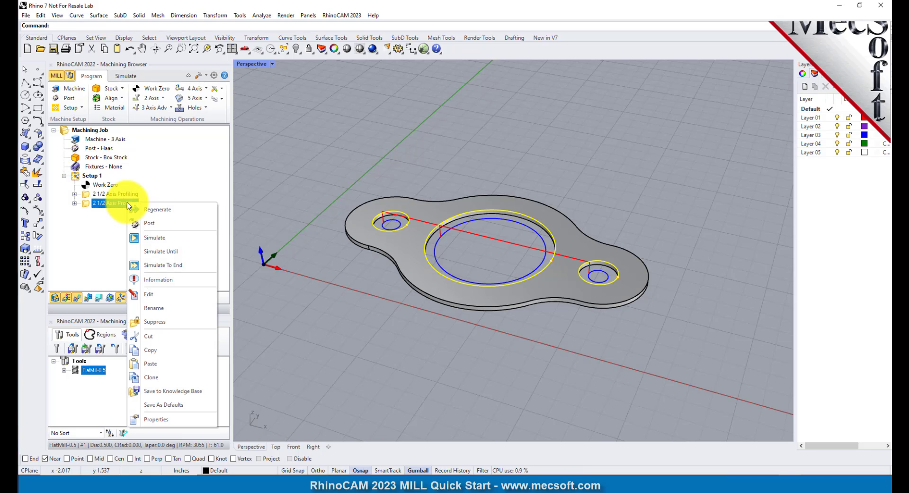
pyautogui.click(169, 296)
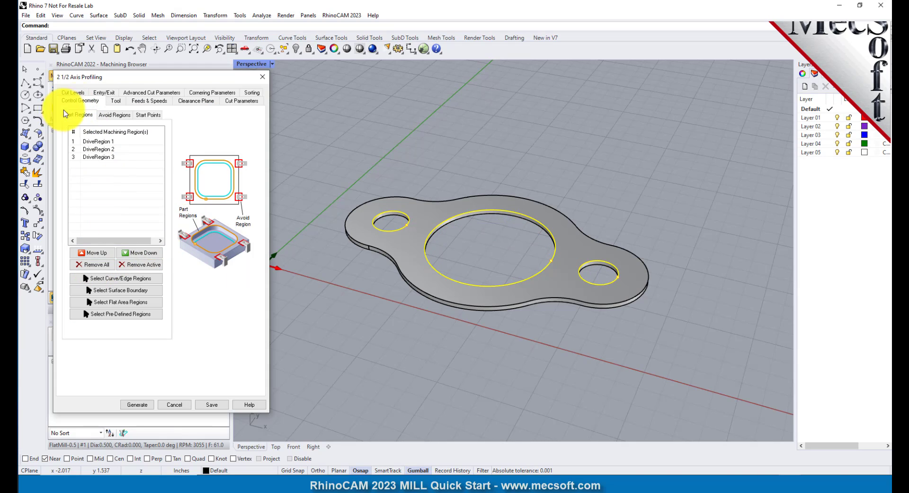
pyautogui.click(100, 266)
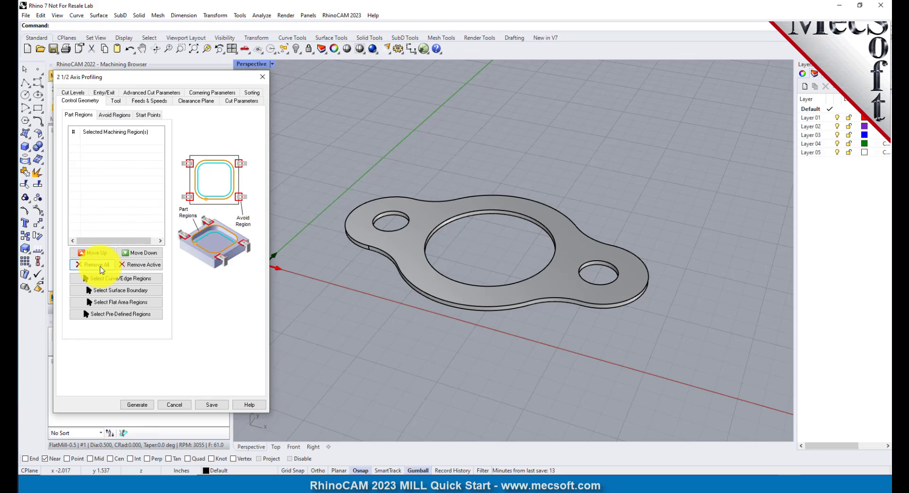
pyautogui.click(157, 280)
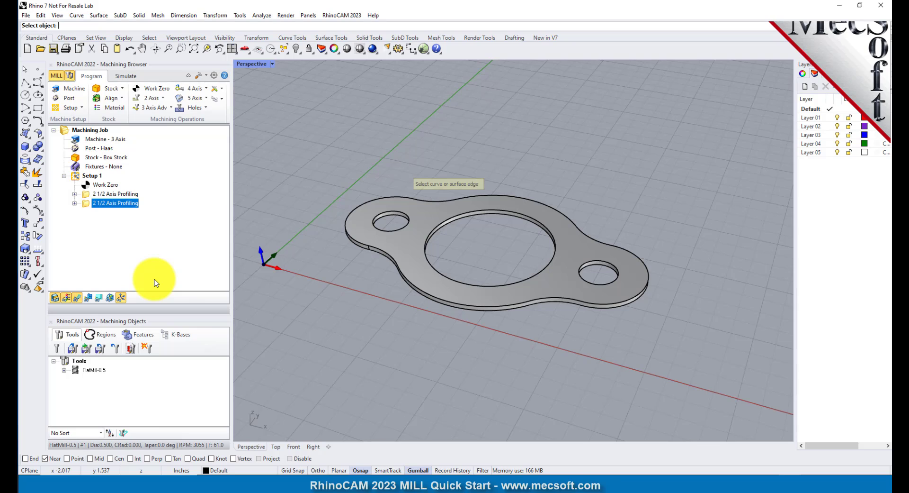
pyautogui.click(399, 198)
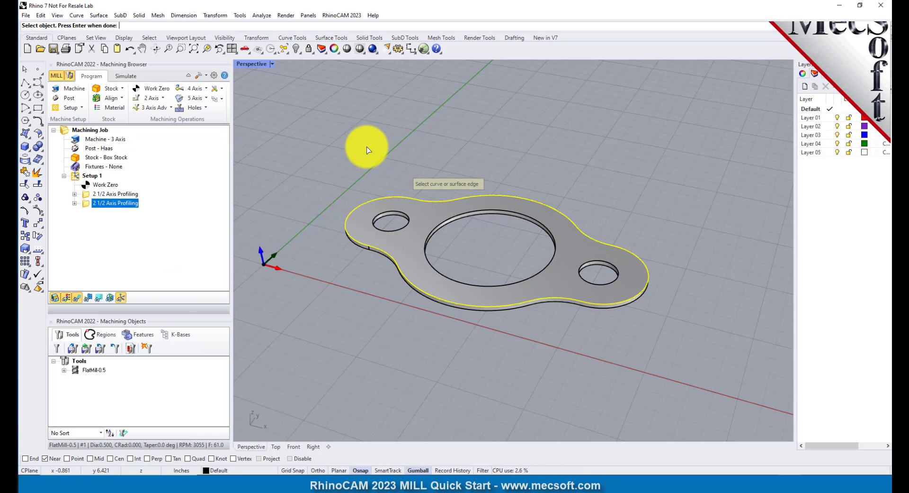
pyautogui.press('Return')
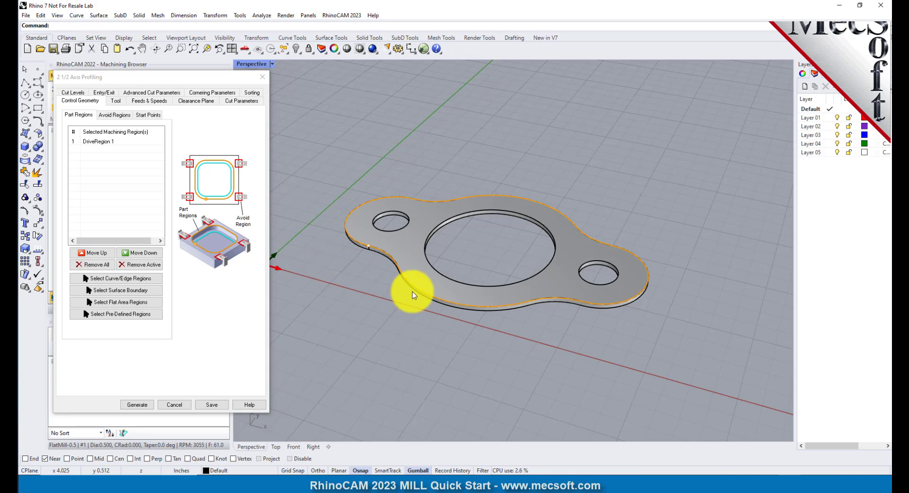
pyautogui.click(104, 142)
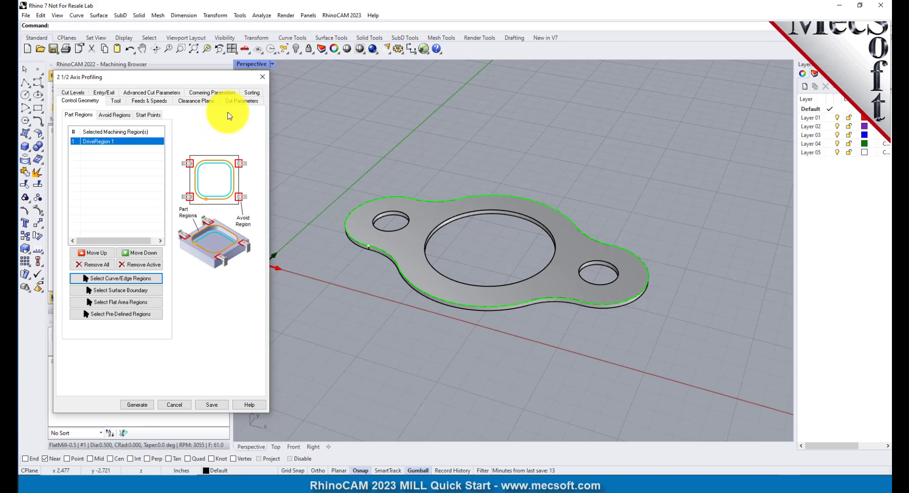
# - Set the cutting side to Outside for closed curves, generate the perimeter toolpath and inspect it around the part
pyautogui.click(237, 100)
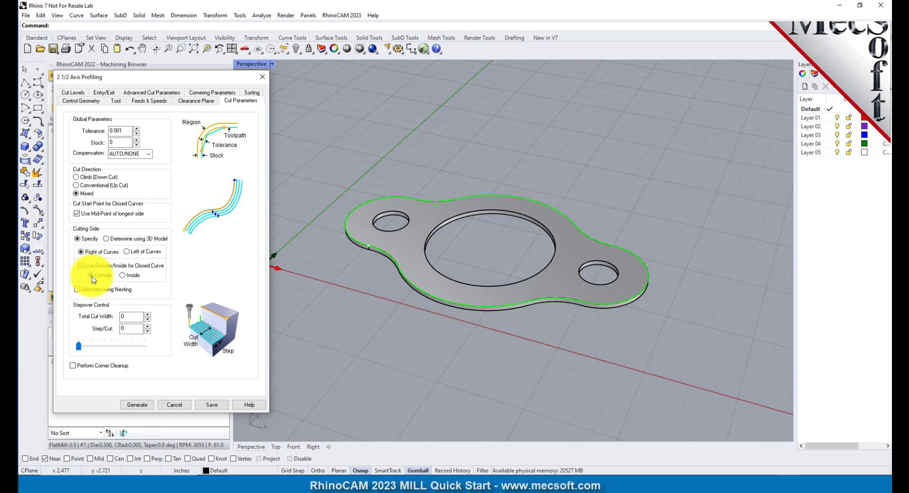
pyautogui.click(138, 404)
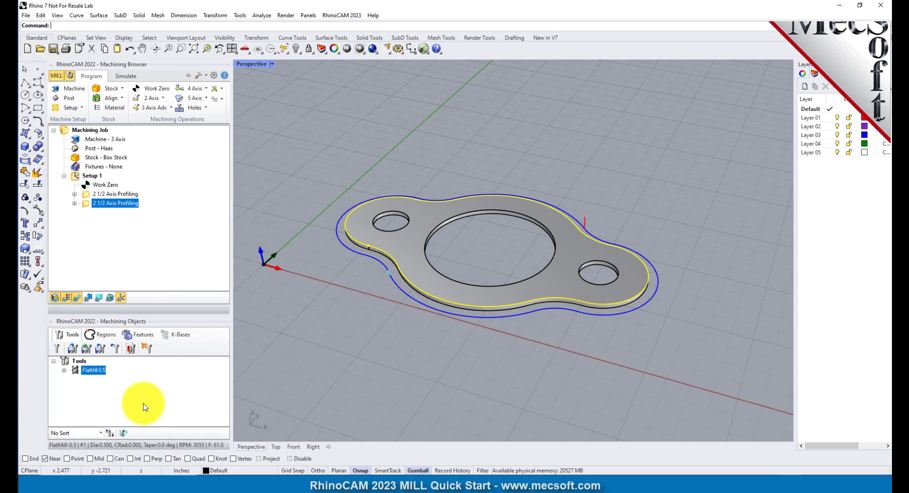
pyautogui.moveTo(504, 278); pyautogui.dragTo(493, 228, button='right')
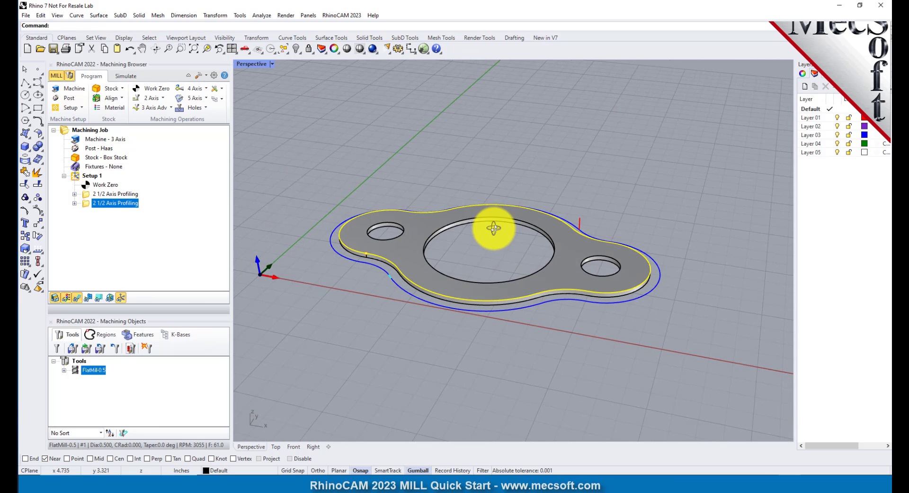
pyautogui.scroll(2, 463, 253)
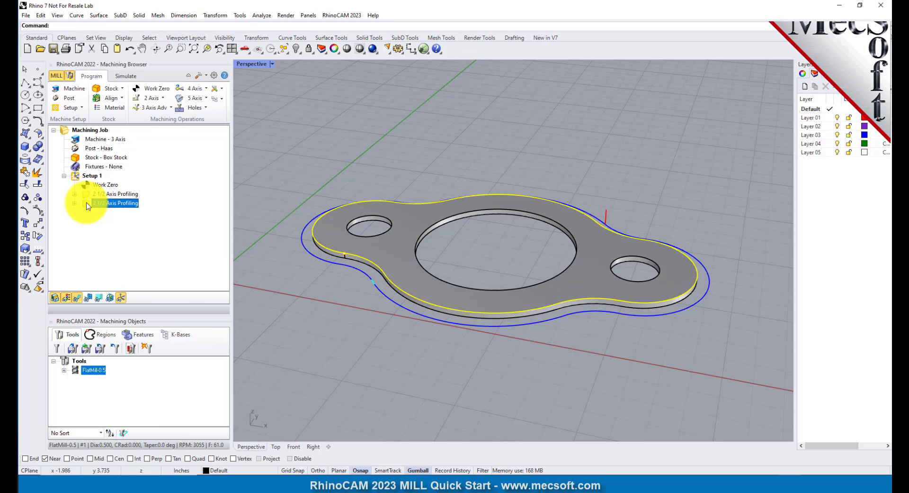
# - Play the simulation of the outer perimeter profiling and examine the part cut from the stock
pyautogui.click(125, 76)
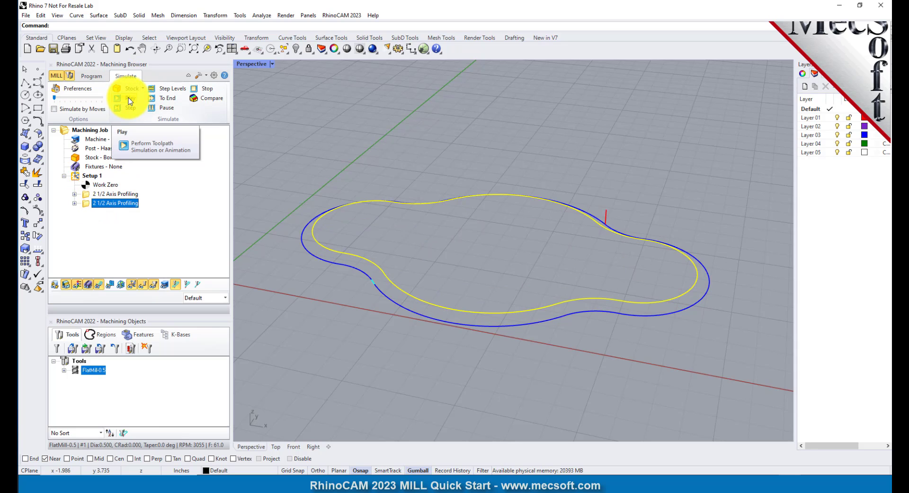
pyautogui.click(129, 99)
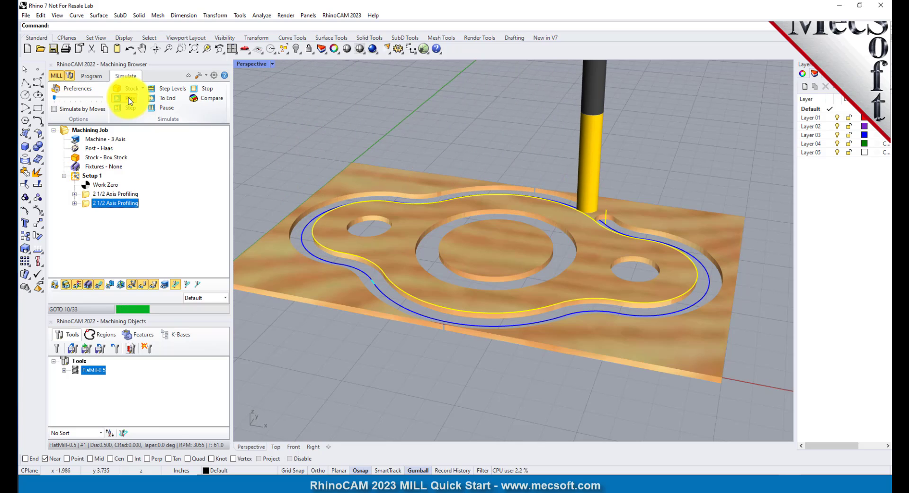
pyautogui.moveTo(496, 266)
pyautogui.mouseDown(button='right')
pyautogui.moveTo(514, 329)
pyautogui.moveTo(481, 304)
pyautogui.moveTo(493, 269)
pyautogui.mouseUp(button='right')
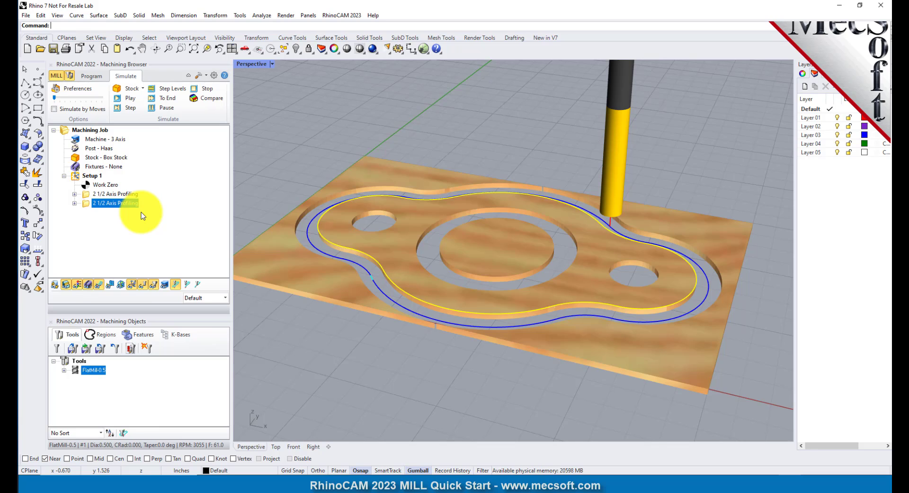
pyautogui.moveTo(256, 279); pyautogui.dragTo(271, 285, button='right')
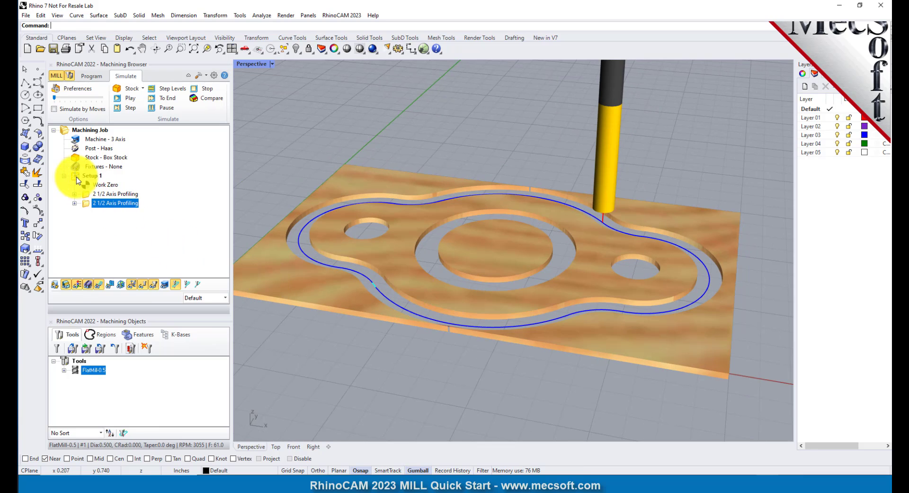
# - Post Setup 1 with the Haas post as MILLQuickStartTutorial_Setup 1.nc, review the G-code and close it
pyautogui.click(92, 176)
pyautogui.rightClick(93, 177)
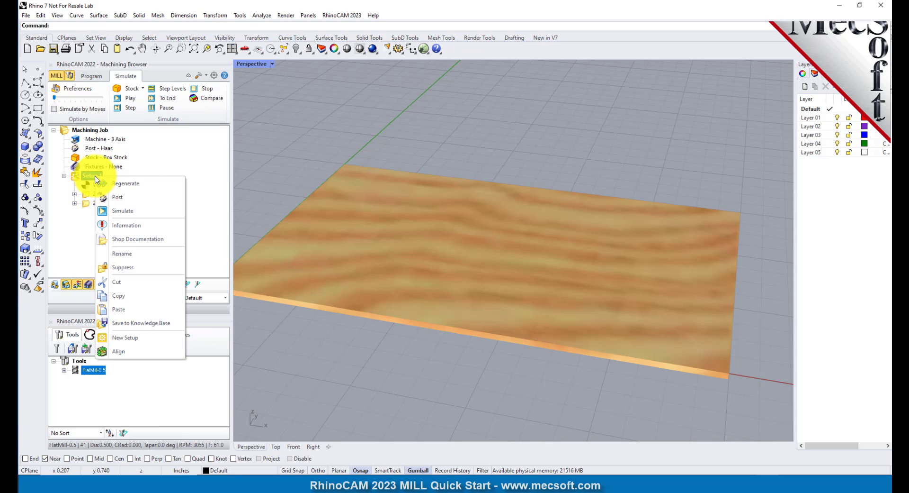
pyautogui.click(144, 197)
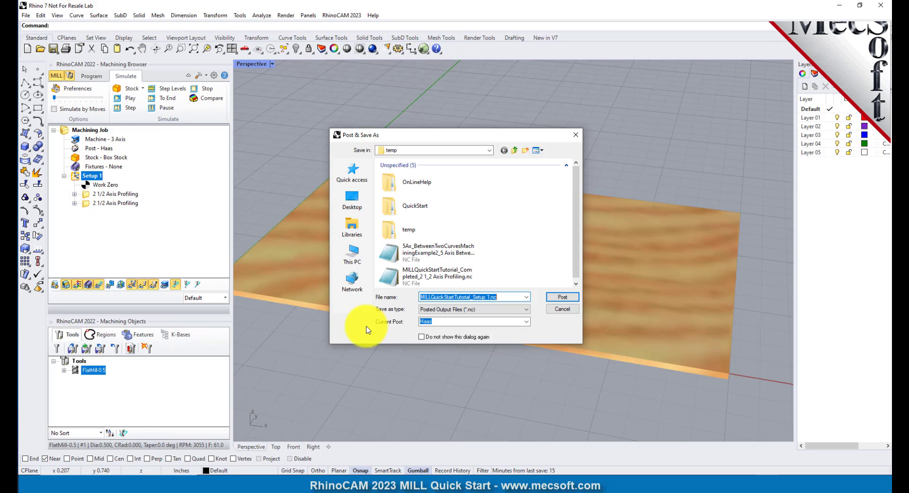
pyautogui.click(493, 297)
pyautogui.doubleClick(445, 296)
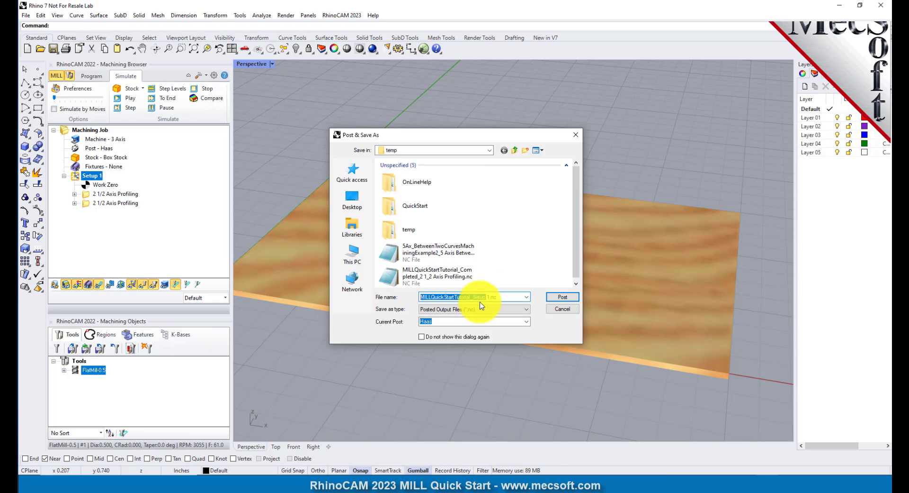
pyautogui.click(511, 296)
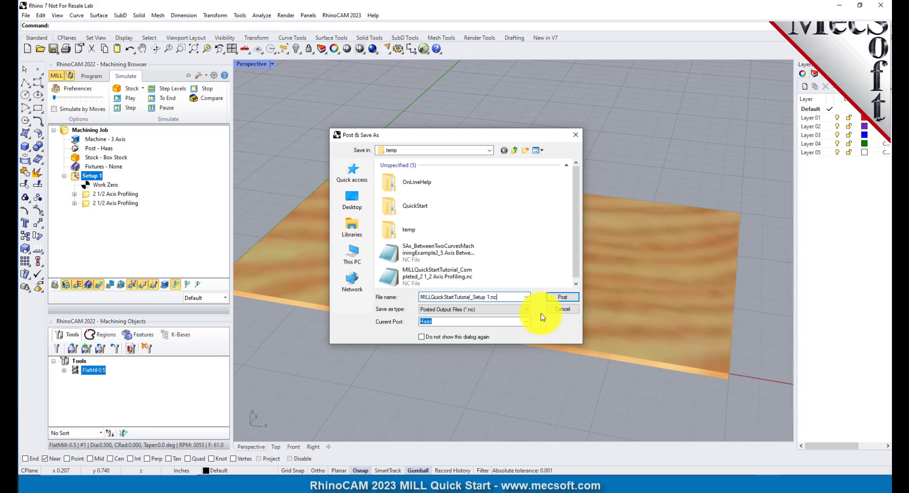
pyautogui.click(563, 298)
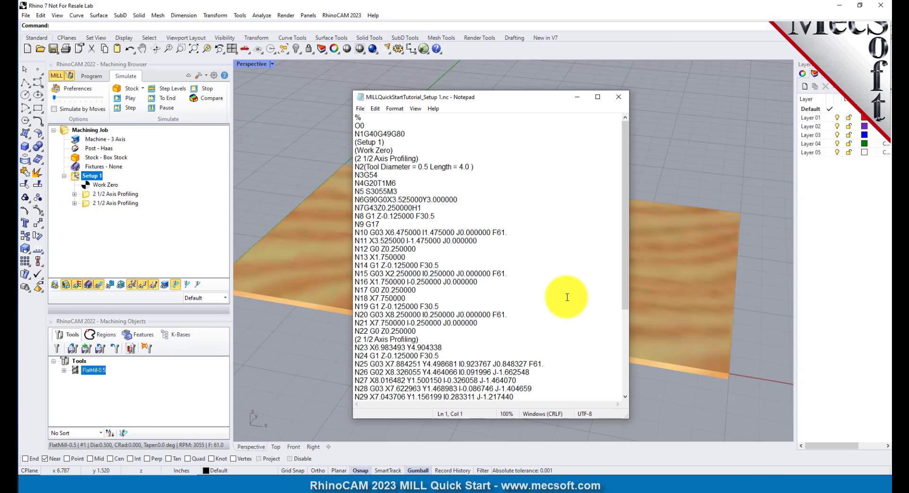
pyautogui.moveTo(624, 128)
pyautogui.mouseDown()
pyautogui.moveTo(634, 300)
pyautogui.moveTo(632, 127)
pyautogui.mouseUp()
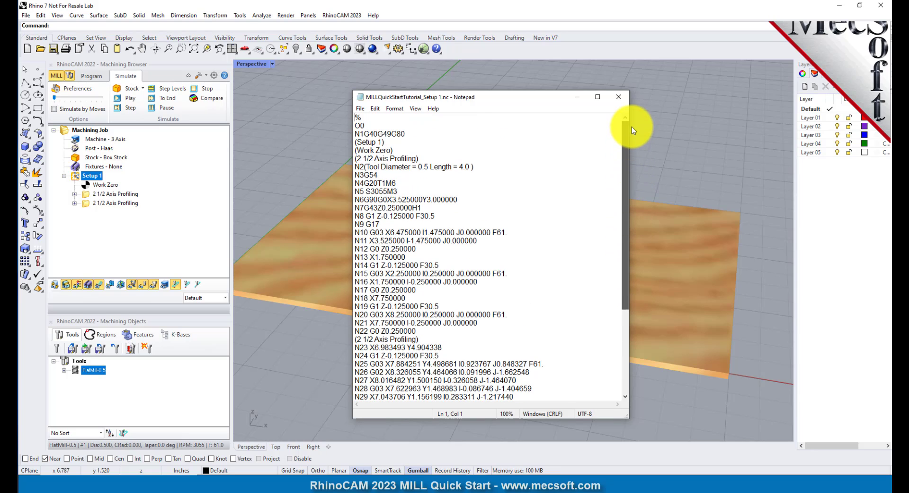
pyautogui.click(621, 98)
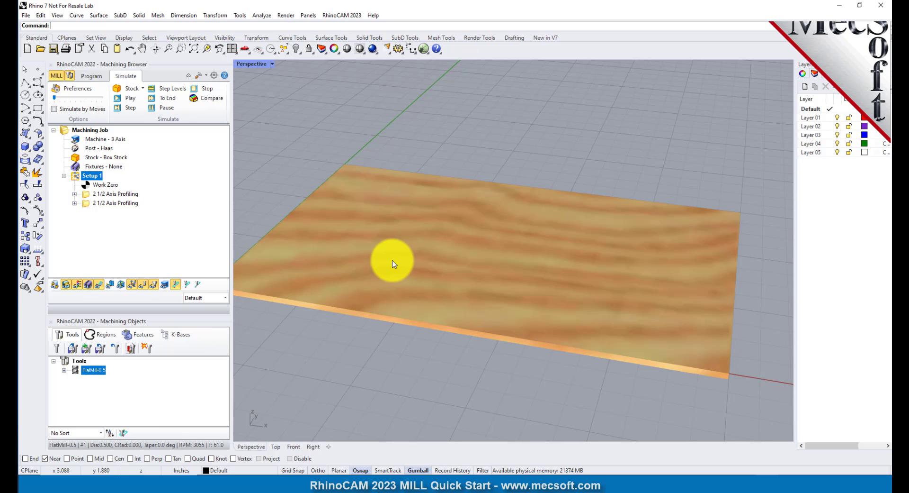
# - Open the machining operations information for Setup 1, review the cut feeds, spindle speeds and machining times, and close it
pyautogui.scroll(-2, 519, 172)
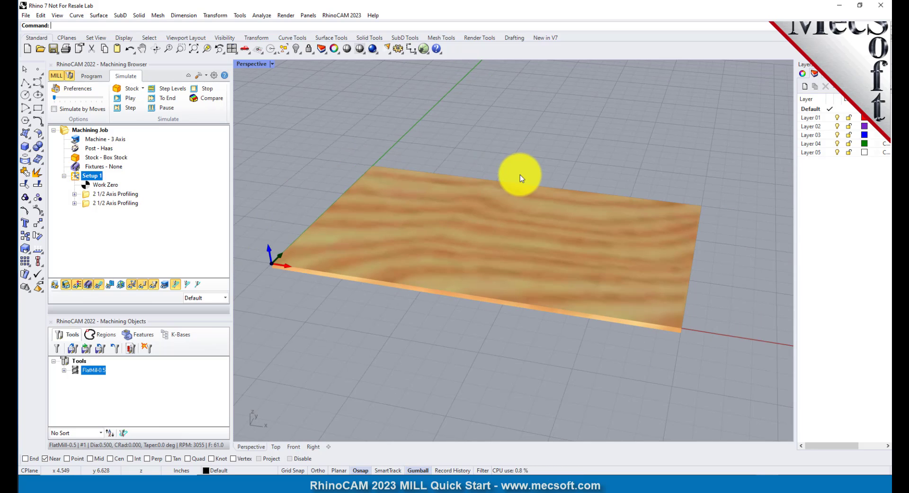
pyautogui.click(91, 77)
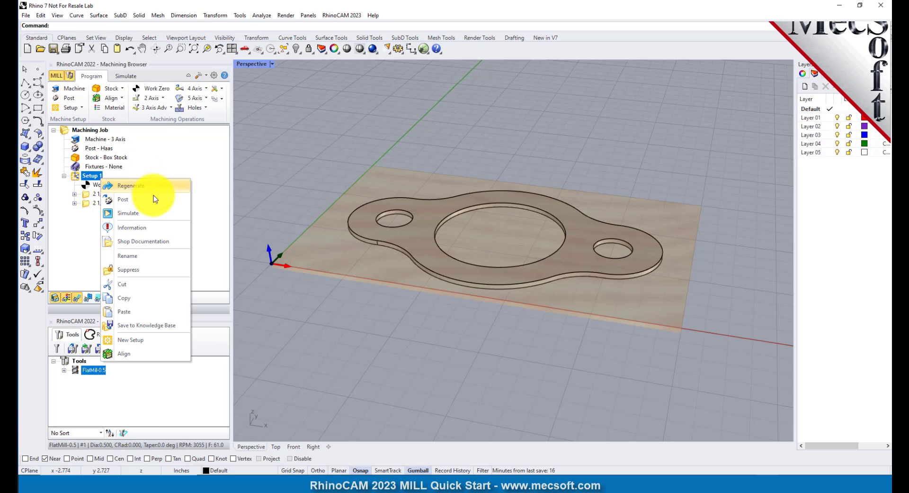
pyautogui.click(159, 228)
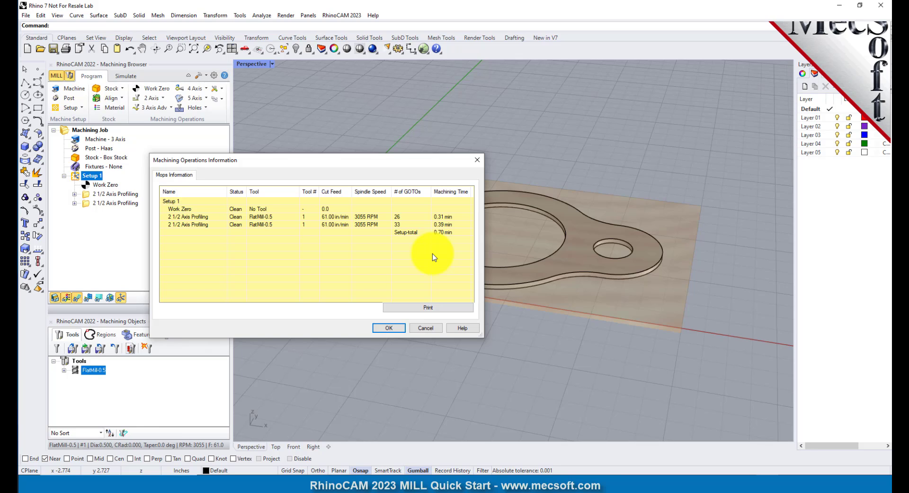
pyautogui.moveTo(273, 166); pyautogui.dragTo(363, 173)
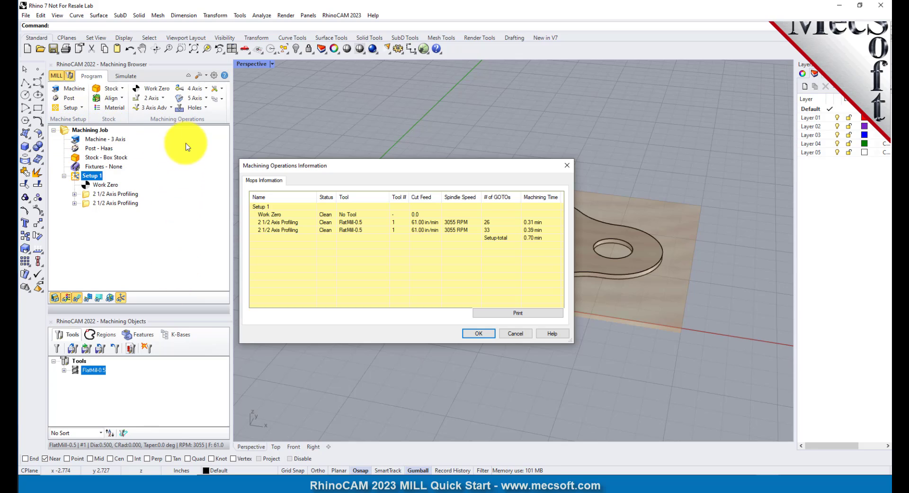
pyautogui.click(486, 334)
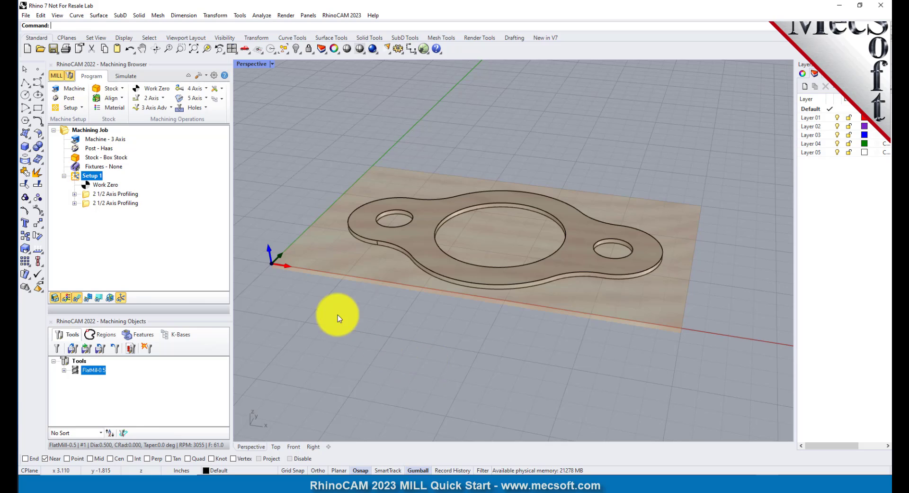
# - Generate shop documentation for Setup 1 using output Template1 and save it as an HTML file named MILLQuickStartTutorial
pyautogui.rightClick(99, 175)
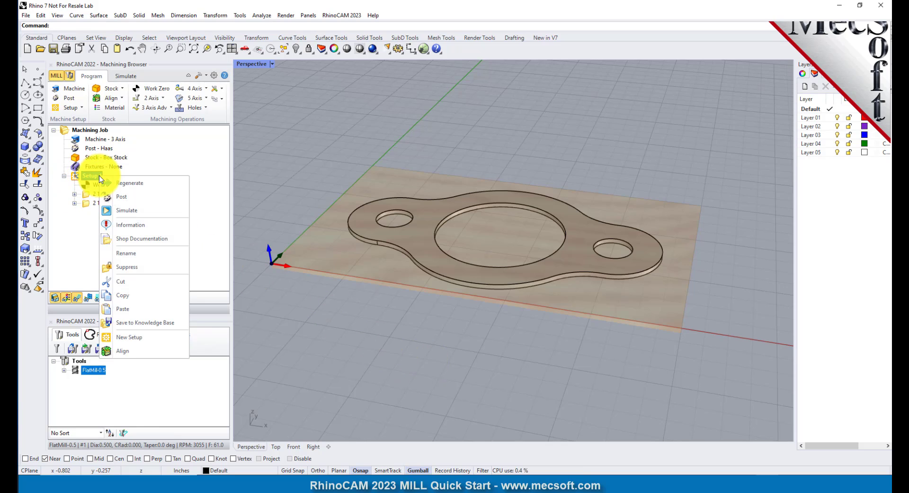
pyautogui.click(180, 239)
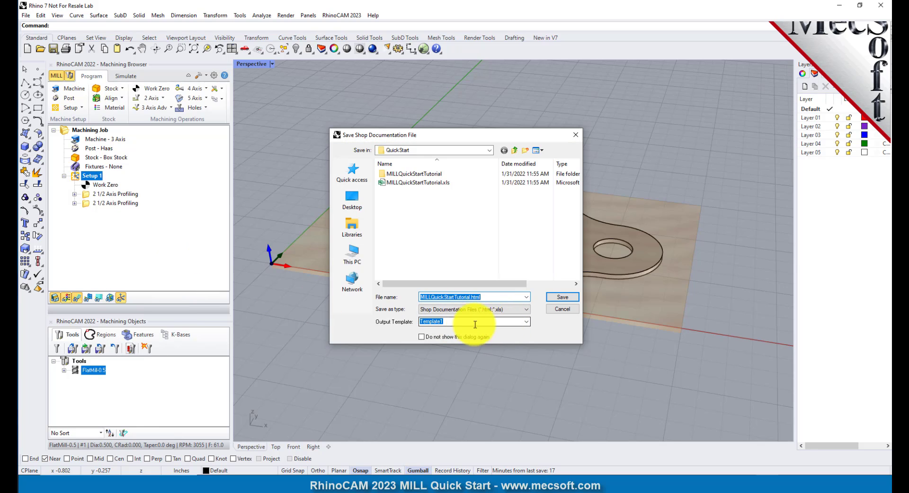
pyautogui.click(526, 321)
pyautogui.click(451, 335)
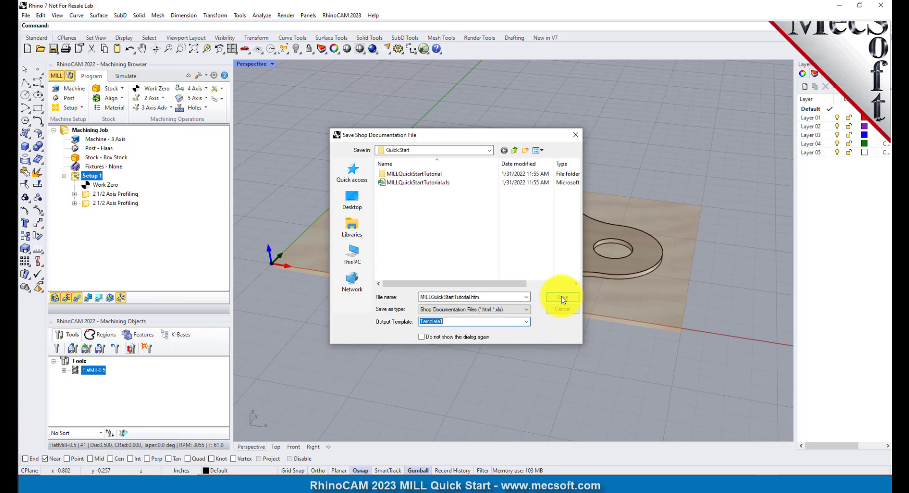
pyautogui.click(563, 297)
pyautogui.click(478, 243)
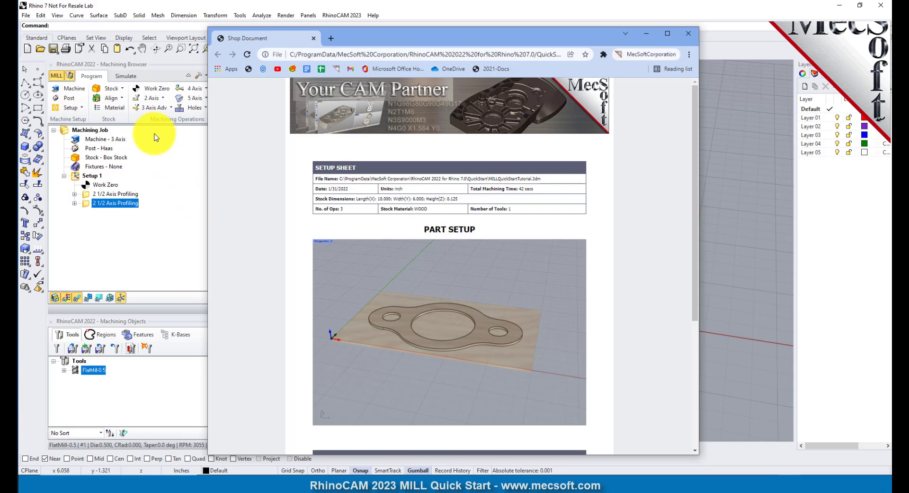
# - Examine the shop document's tool list, the work zero and both profiling entries in its operations list, and the setup sheet
pyautogui.scroll(-4, 511, 193)
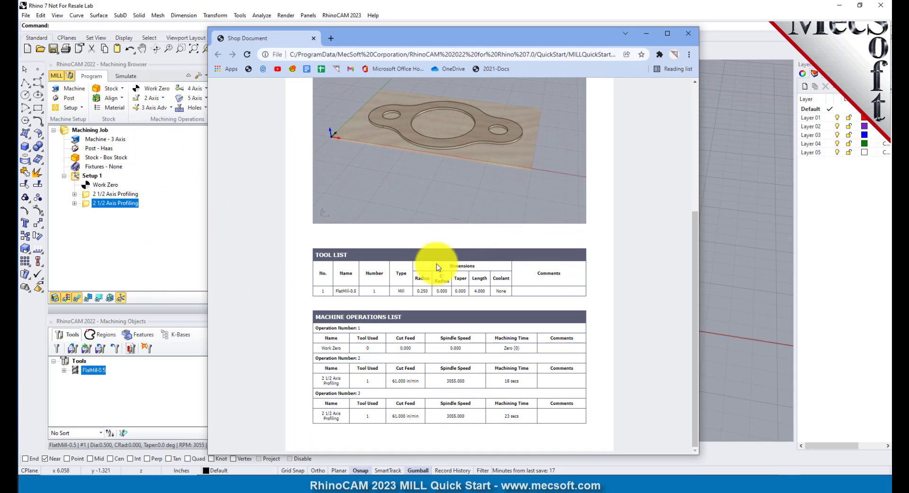
pyautogui.tripleClick(327, 255)
pyautogui.moveTo(318, 316); pyautogui.dragTo(417, 315)
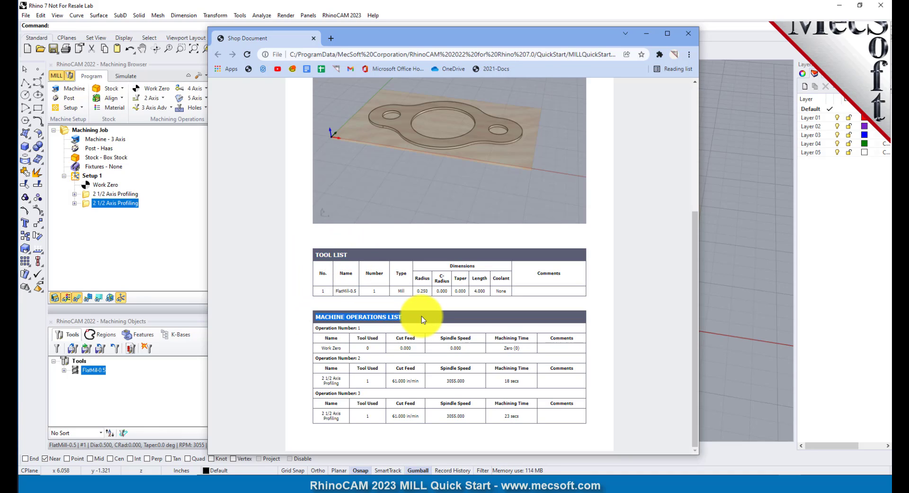
pyautogui.tripleClick(322, 348)
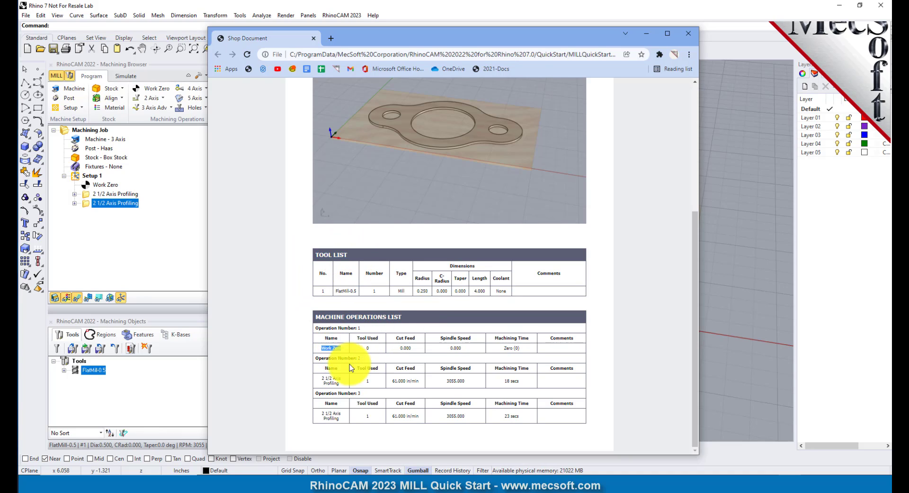
pyautogui.tripleClick(331, 379)
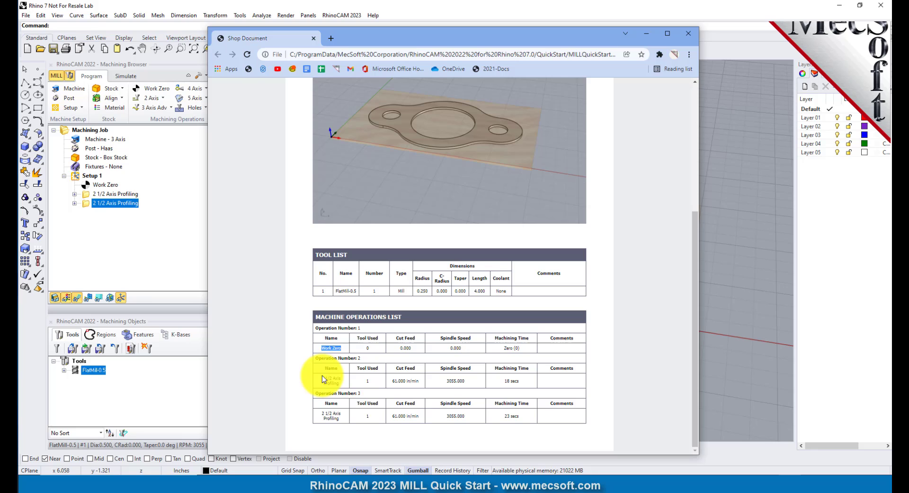
pyautogui.tripleClick(332, 416)
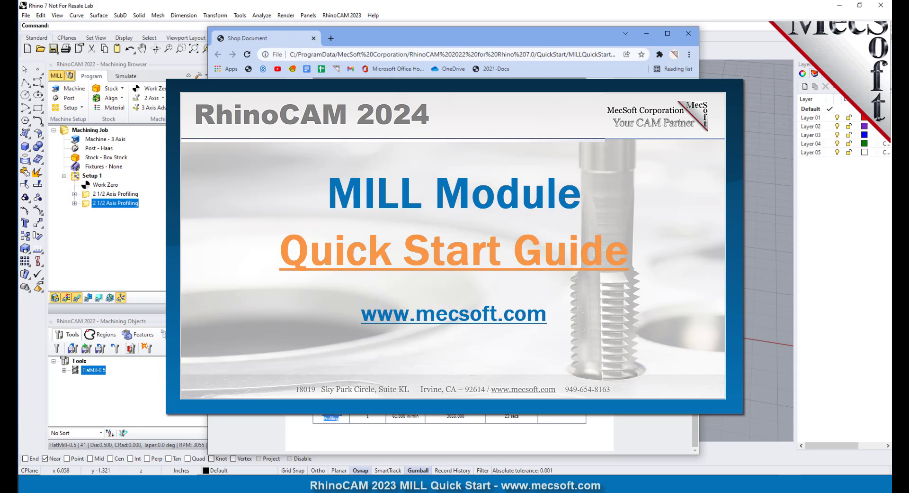
pyautogui.scroll(5, 450, 434)
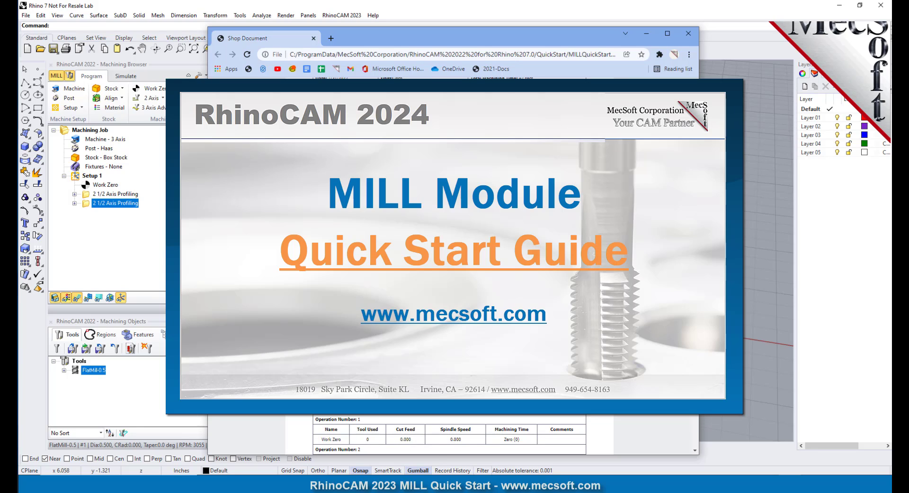
pyautogui.scroll(3, 450, 434)
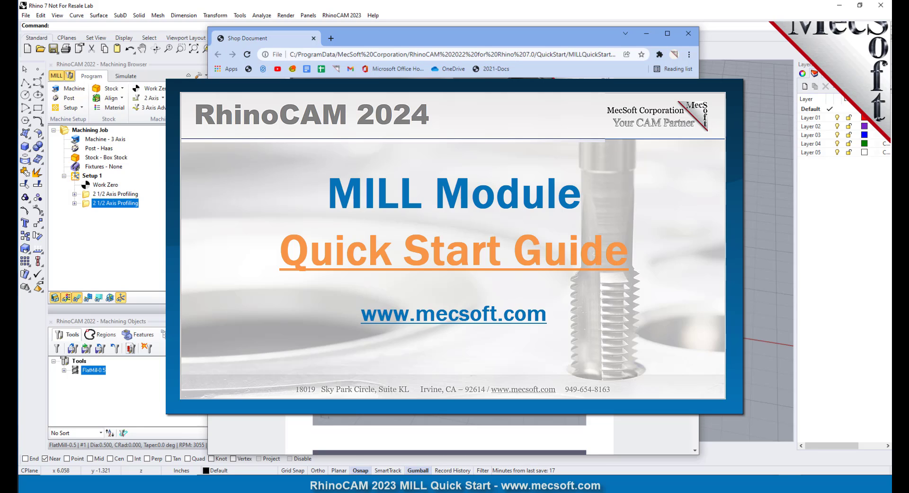